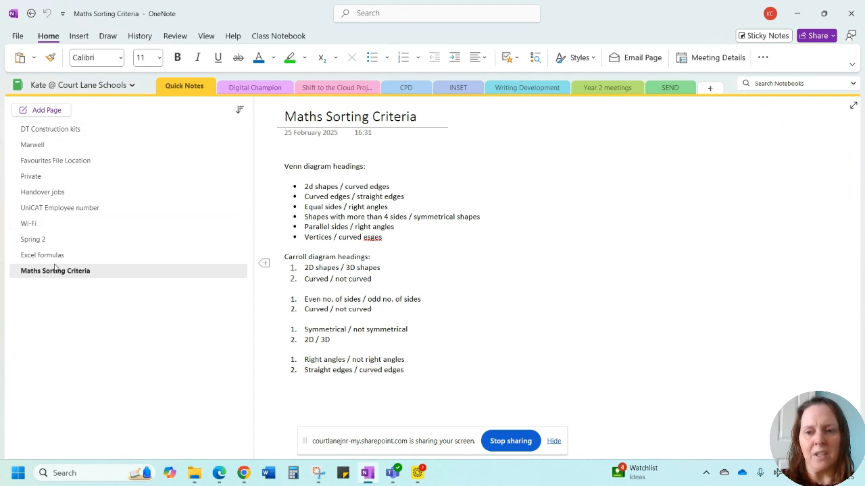
# Step: Look through the INSET and Quick Notes sections of the notebook in the desktop app and in its web version in Chrome
pyautogui.click(457, 88)
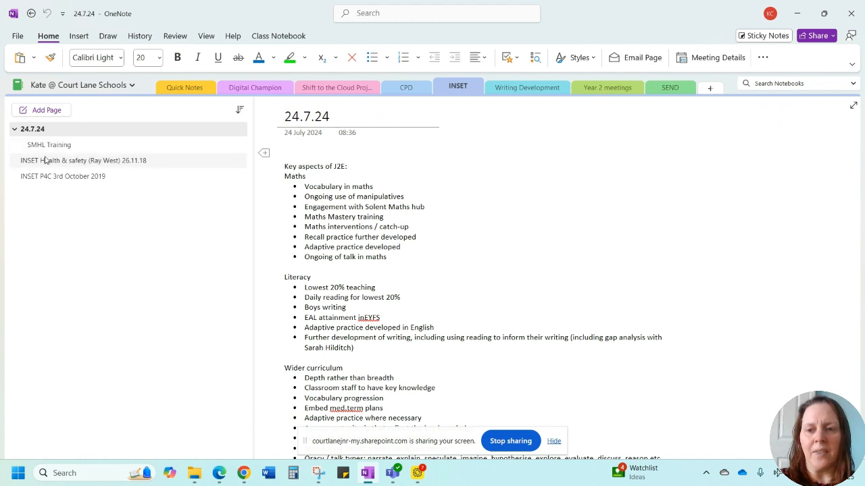
pyautogui.click(163, 88)
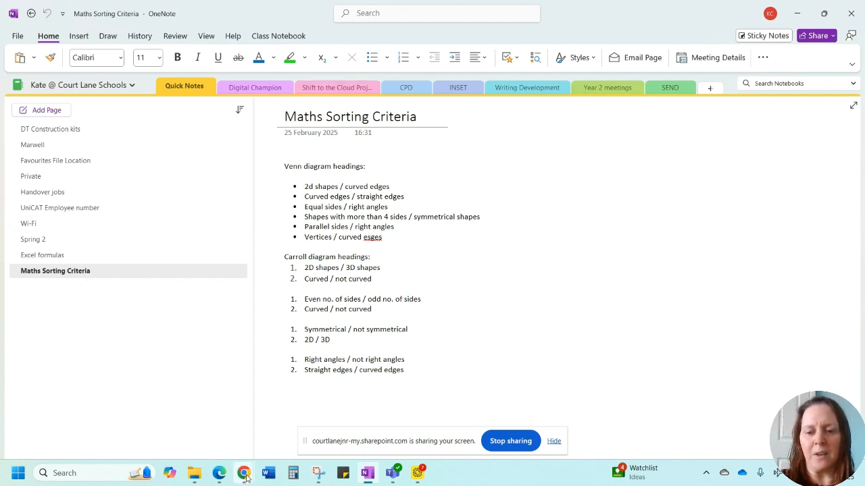
pyautogui.moveTo(245, 477)
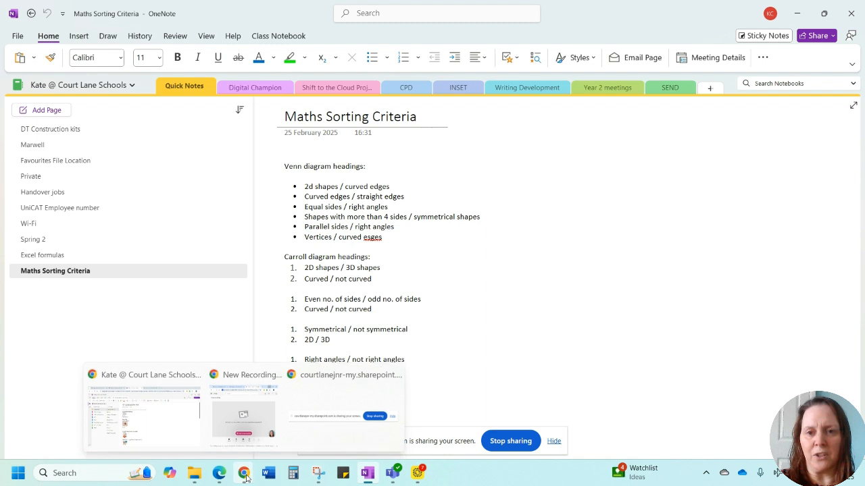
pyautogui.click(171, 427)
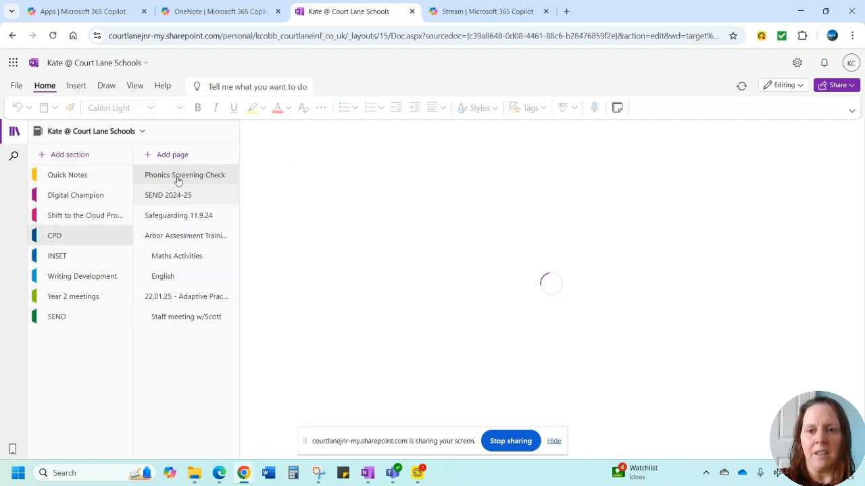
pyautogui.click(61, 177)
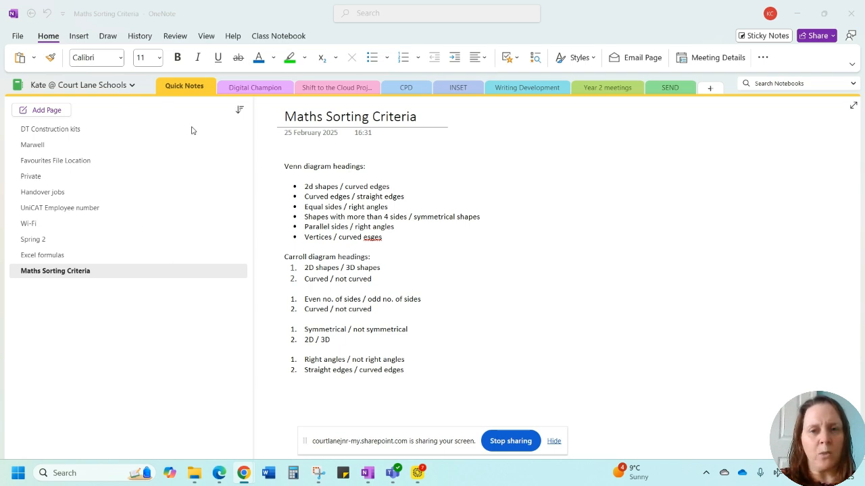
# Step: Create a notebook named Microsoft Training in the Notebooks folder of the school's OneDrive without inviting anyone to share it
pyautogui.click(124, 86)
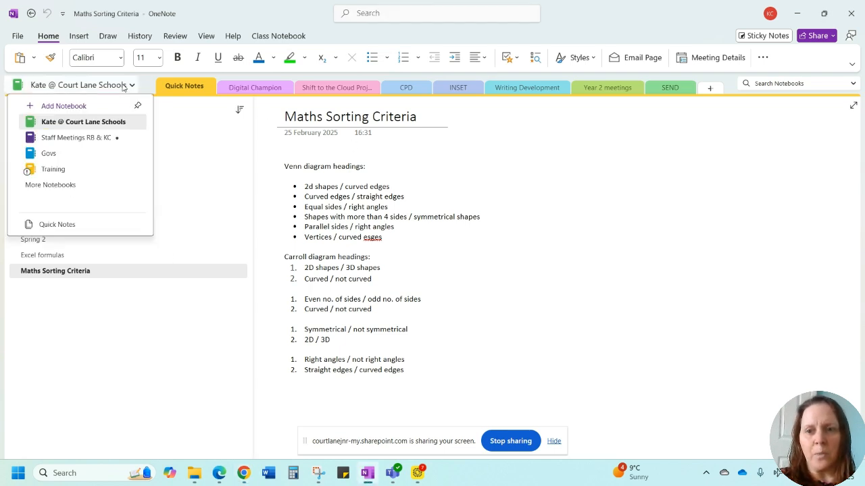
pyautogui.click(42, 108)
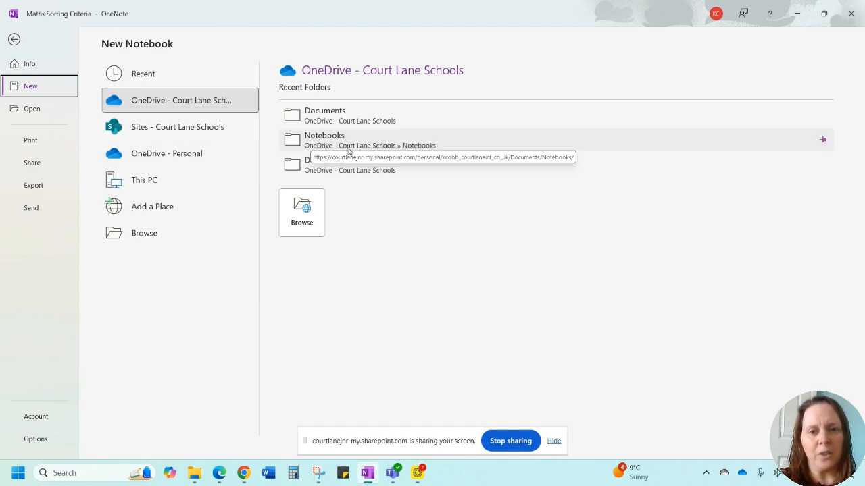
pyautogui.click(394, 147)
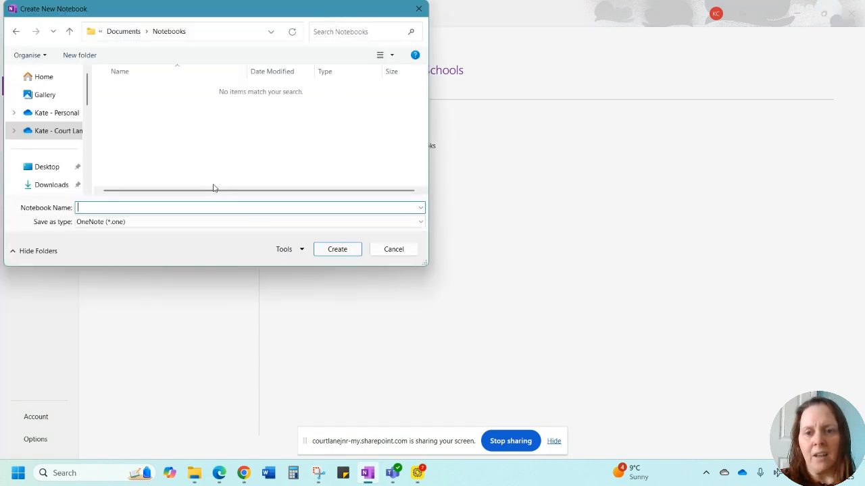
pyautogui.write('Micro')
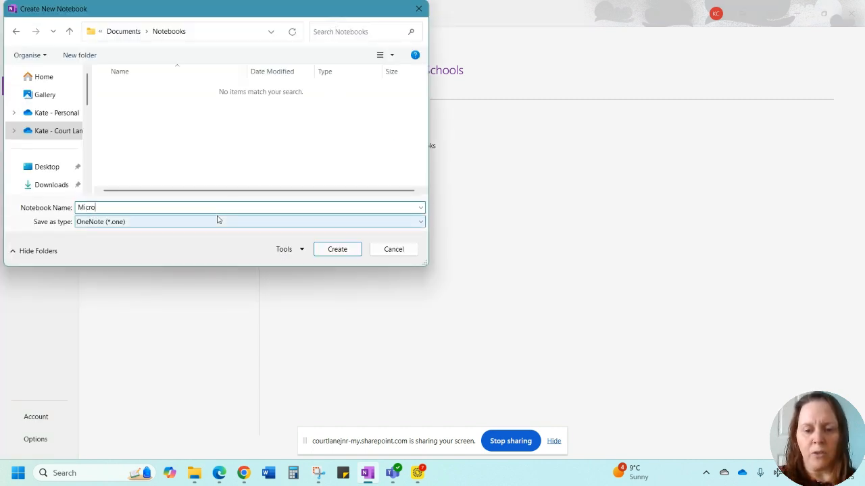
pyautogui.write('soft')
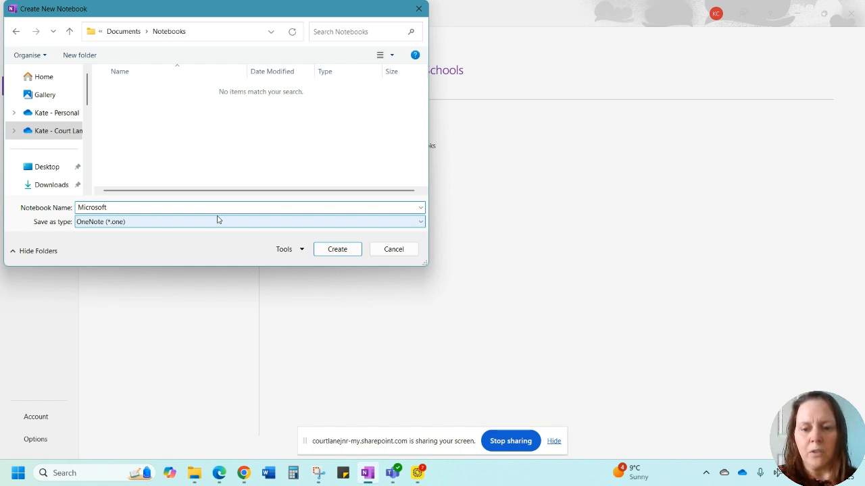
pyautogui.write(' Tra')
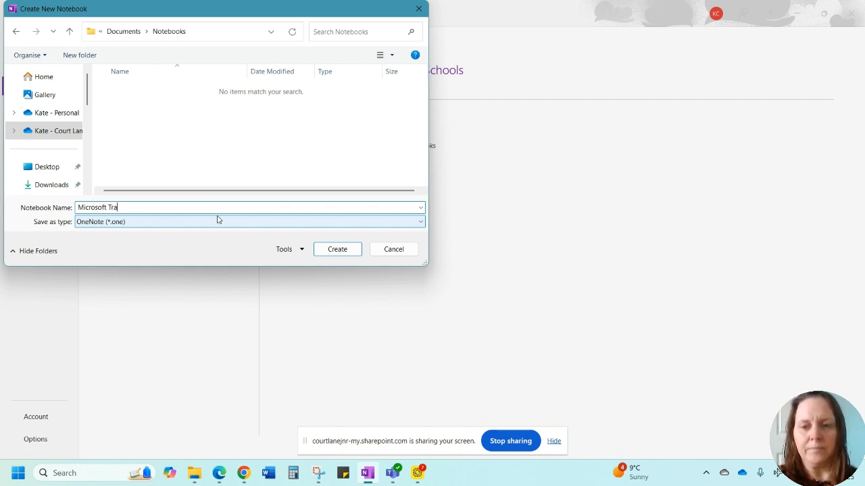
pyautogui.write('ining')
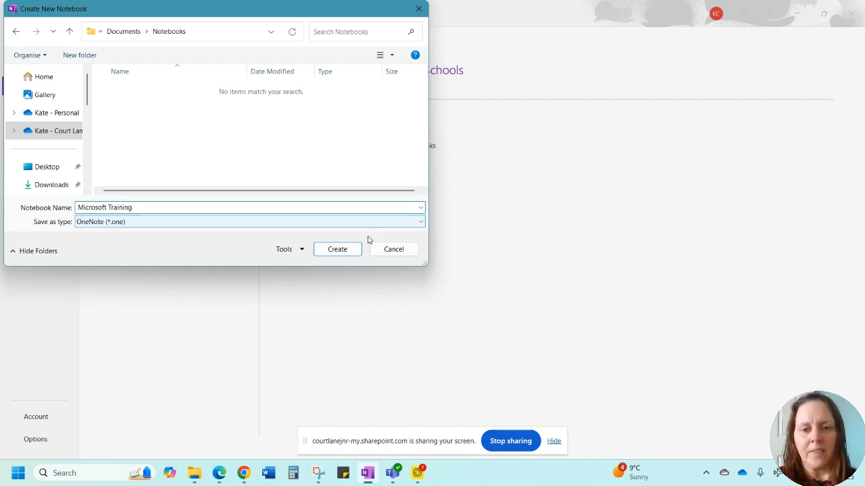
pyautogui.click(336, 250)
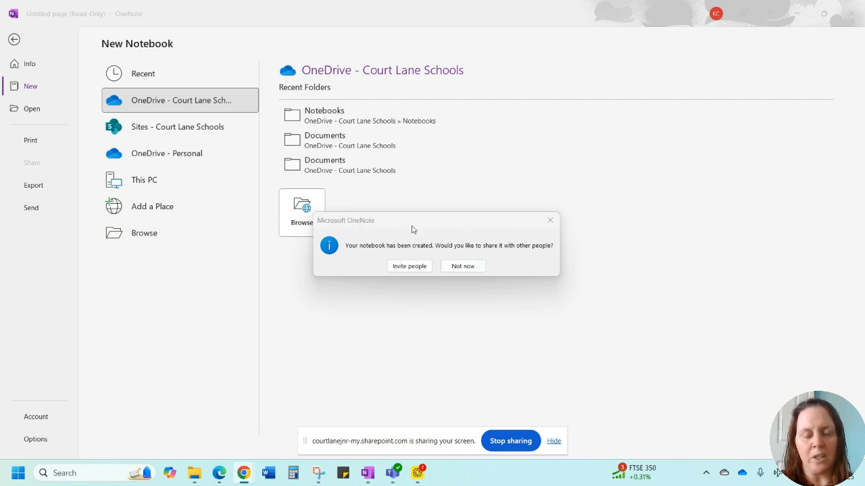
pyautogui.click(464, 268)
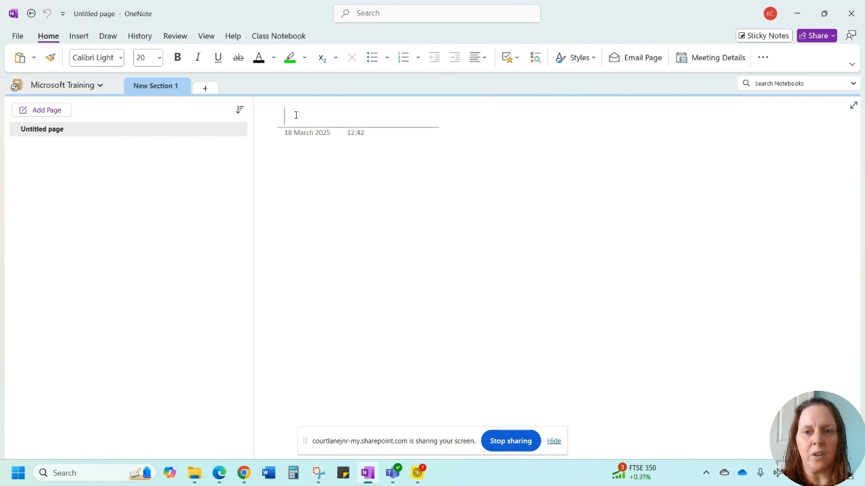
# Step: Rename the new notebook's first section as OneNote
pyautogui.doubleClick(155, 88)
pyautogui.doubleClick(154, 87)
pyautogui.moveTo(180, 89); pyautogui.dragTo(111, 90)
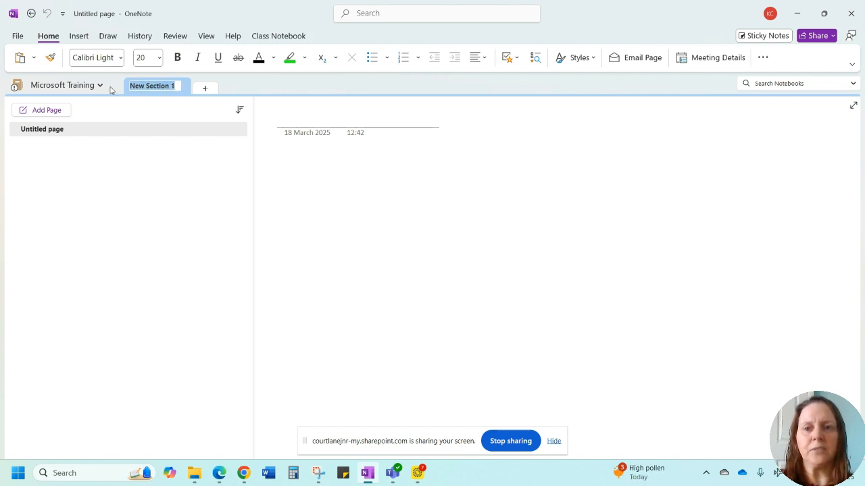
pyautogui.write('O')
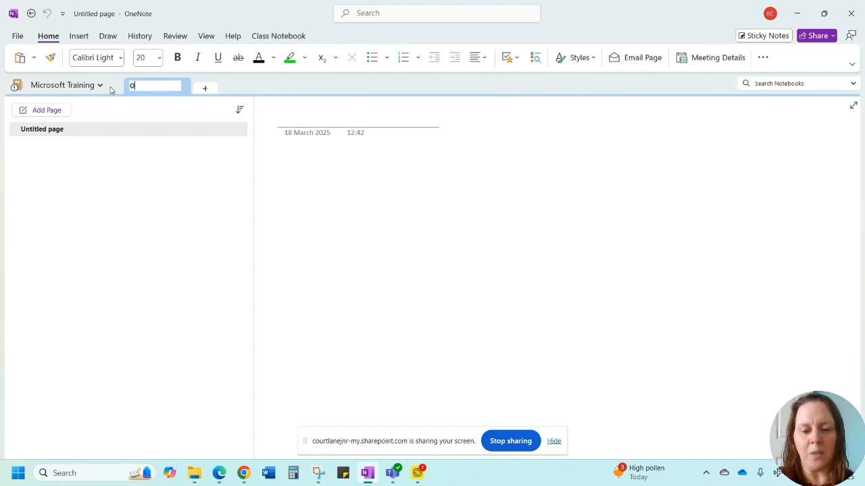
pyautogui.write('neNote')
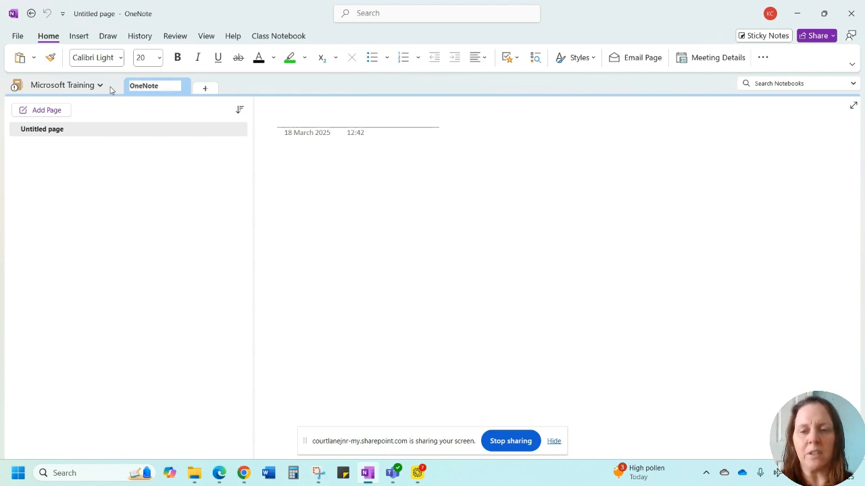
pyautogui.click(45, 135)
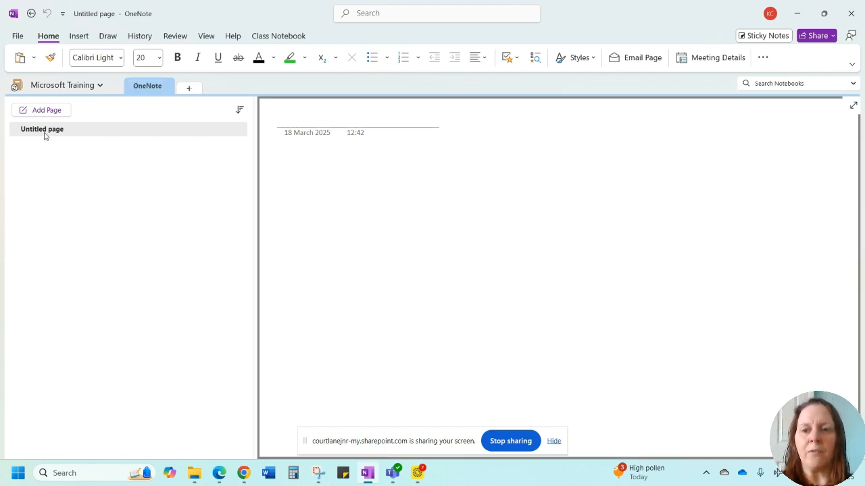
# Step: Title the untitled page "Structure" and move on to the page body
pyautogui.click(295, 121)
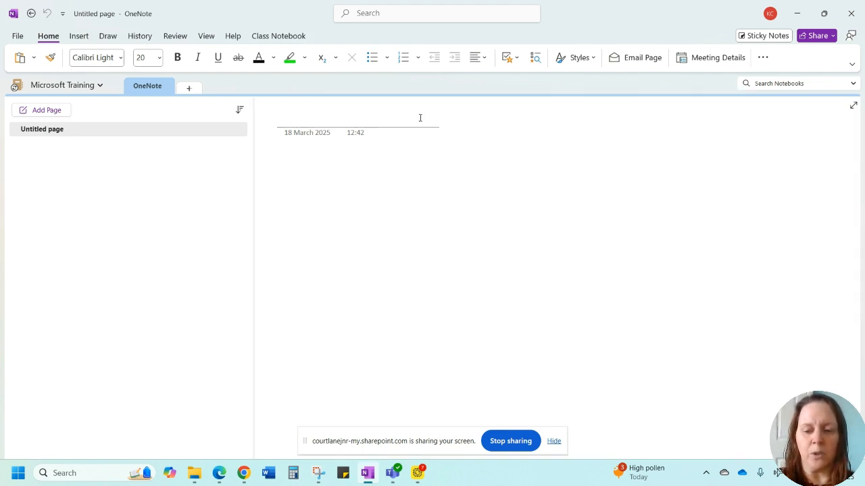
pyautogui.write('Struc')
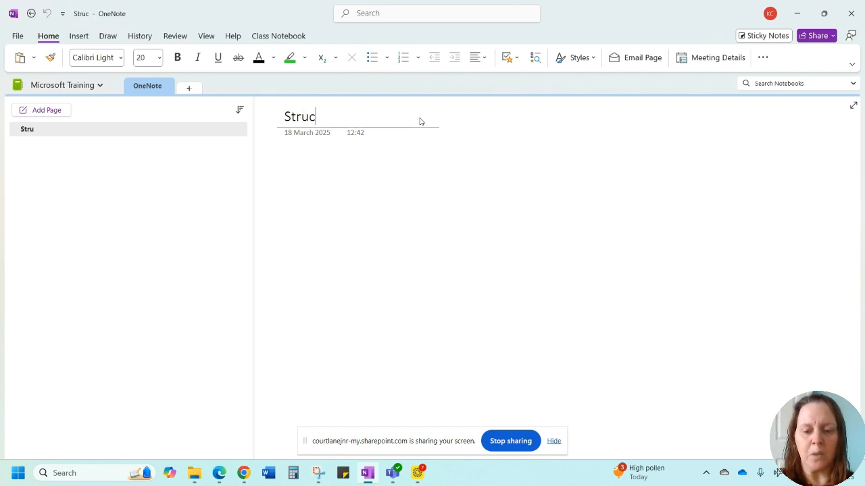
pyautogui.write('ture')
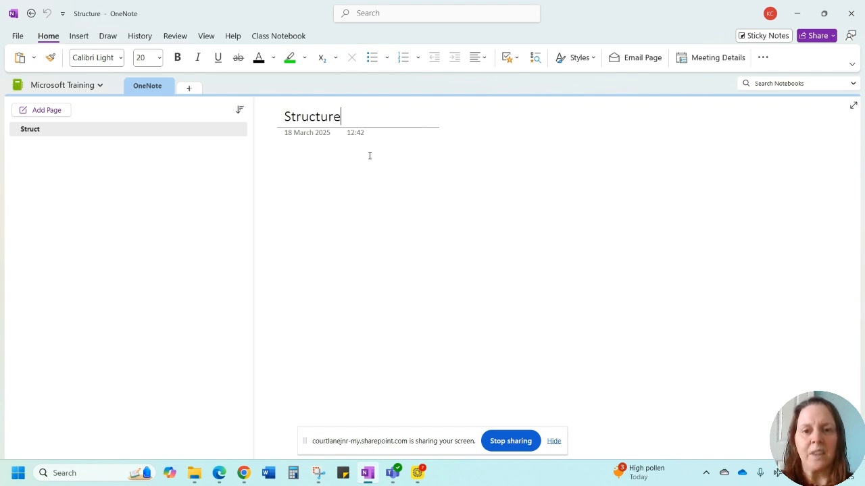
pyautogui.press('Return')
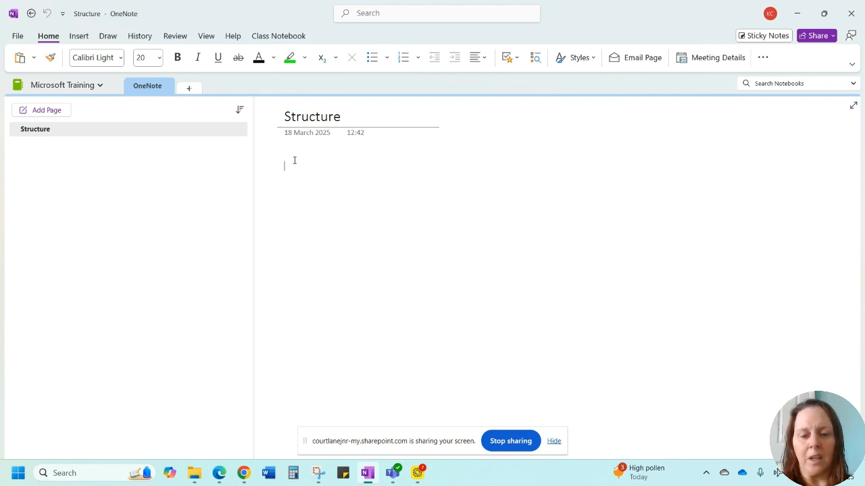
# Step: Write three lines of notes under the page title: "Intorduction", "How to open" and "How to use"
pyautogui.click(293, 160)
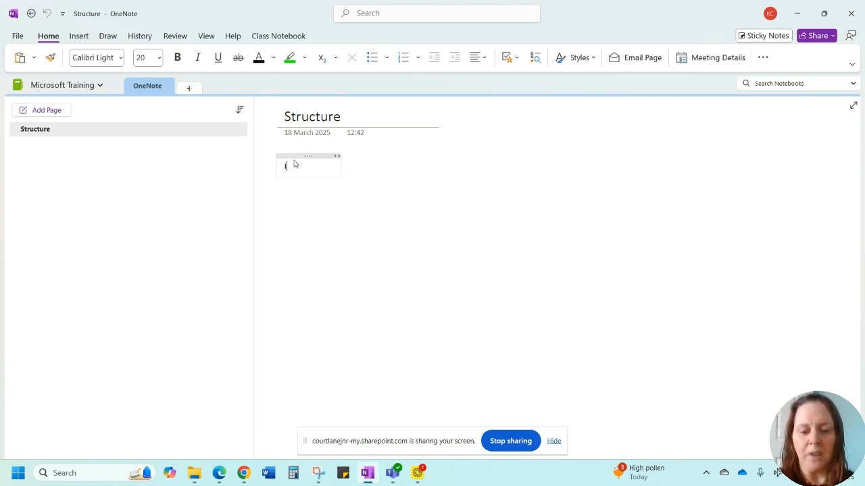
pyautogui.write('Intorduction')
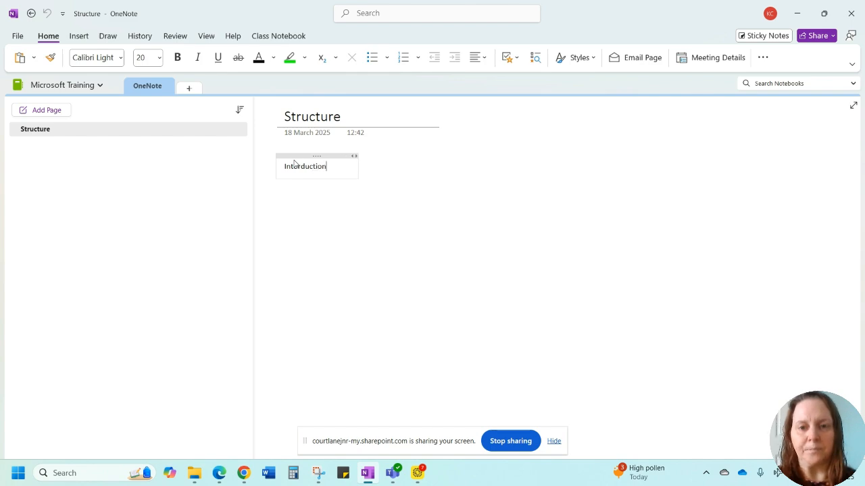
pyautogui.press('Return')
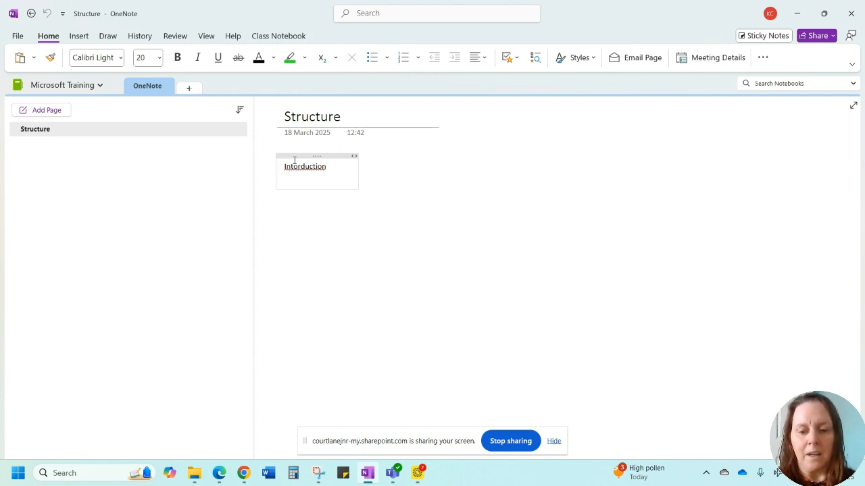
pyautogui.write('How to pop')
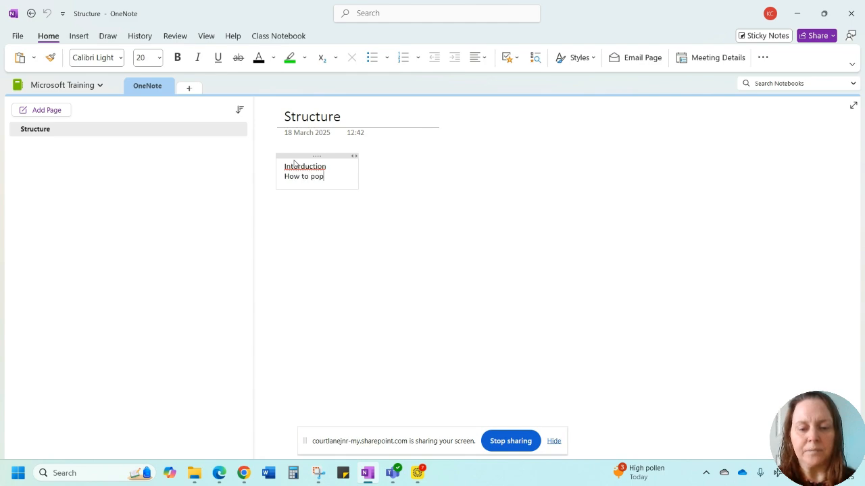
pyautogui.press('BackSpace')
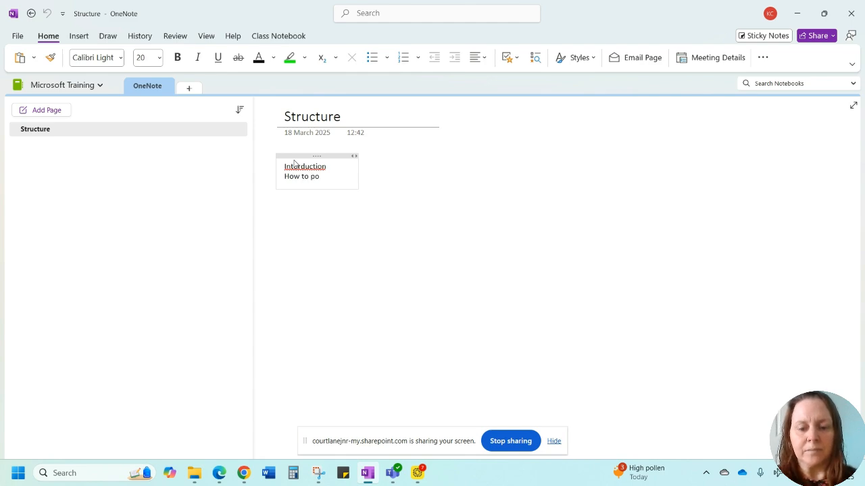
pyautogui.press('BackSpace')
pyautogui.press('BackSpace')
pyautogui.write('open')
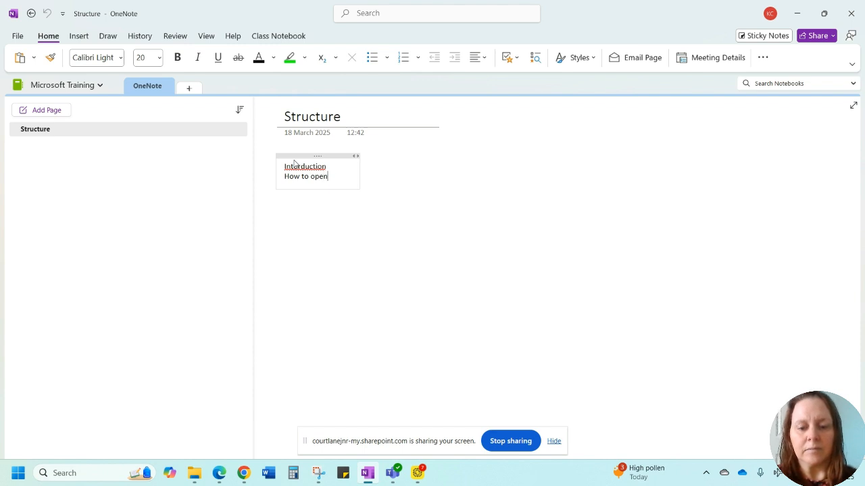
pyautogui.press('Return')
pyautogui.write('How to')
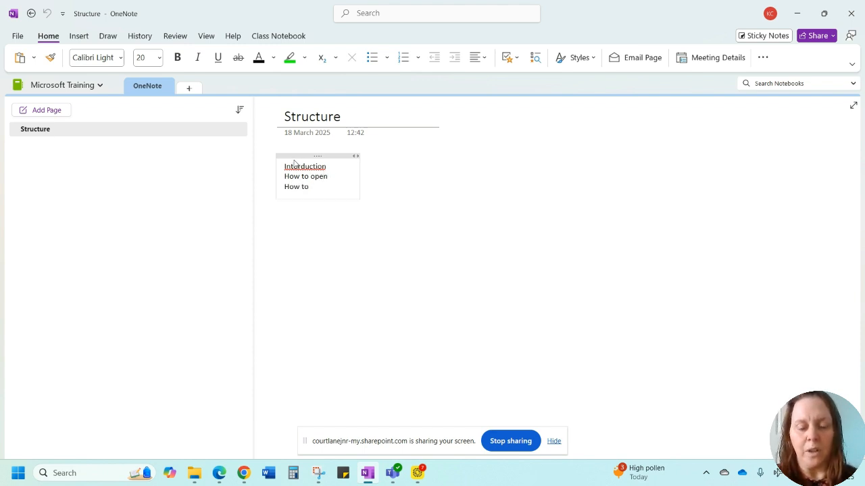
pyautogui.write(' use')
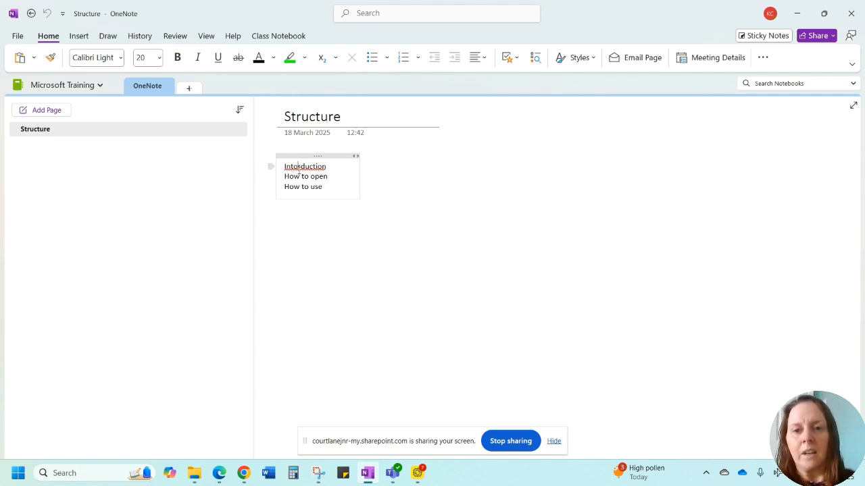
# Step: Correct the misspelled first line of the notes to "Introduction"
pyautogui.click(299, 173)
pyautogui.press('BackSpace')
pyautogui.click(298, 173)
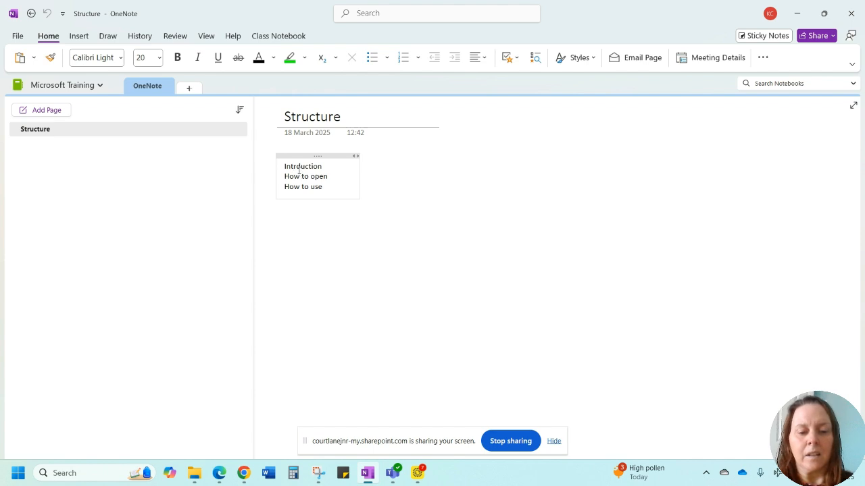
pyautogui.write('o')
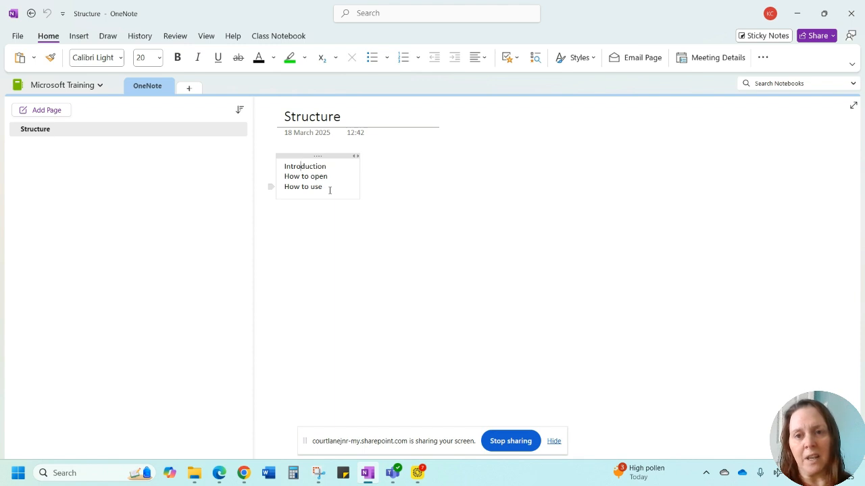
# Step: Try solid round bullets on the three note lines under the Structure title, and remove the bullets again
pyautogui.moveTo(330, 190); pyautogui.dragTo(284, 165)
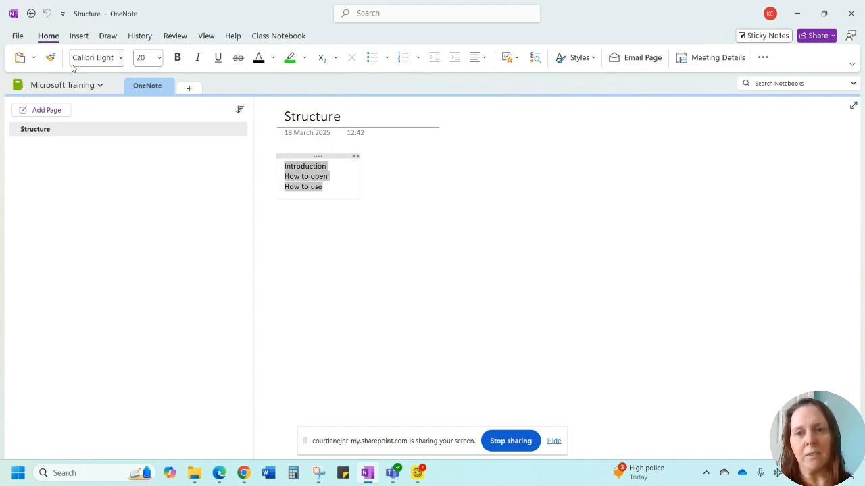
pyautogui.click(203, 63)
pyautogui.click(203, 63)
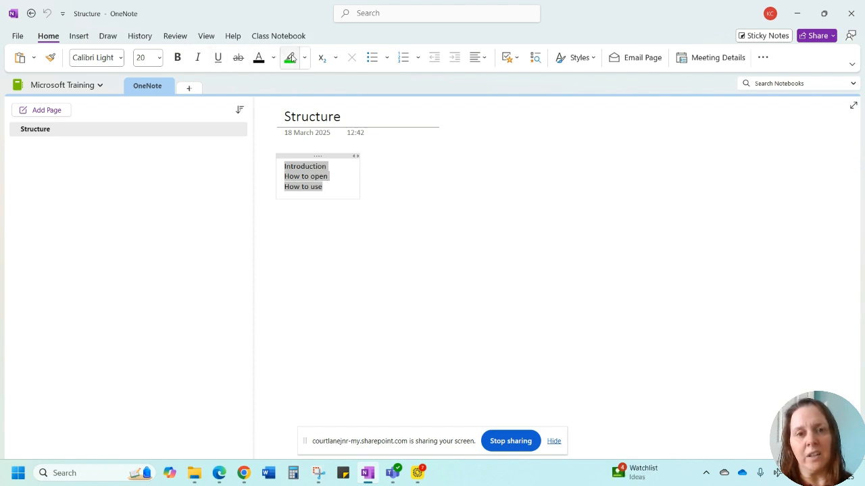
pyautogui.click(388, 59)
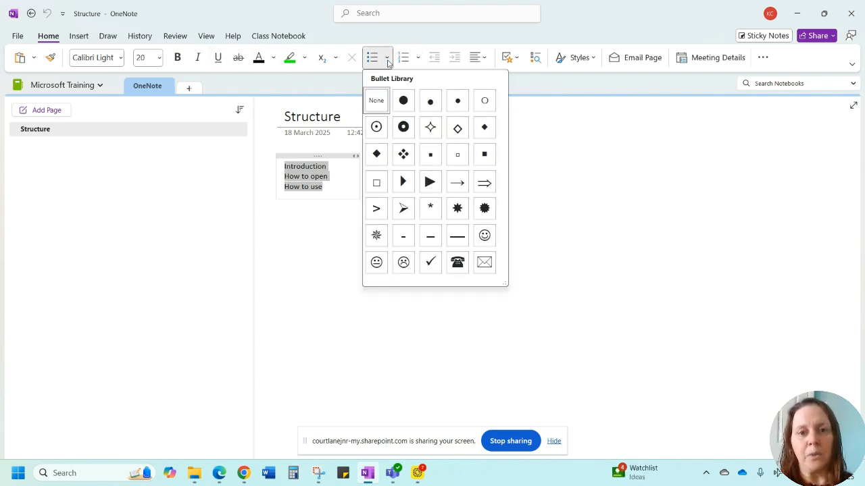
pyautogui.click(402, 101)
pyautogui.click(386, 59)
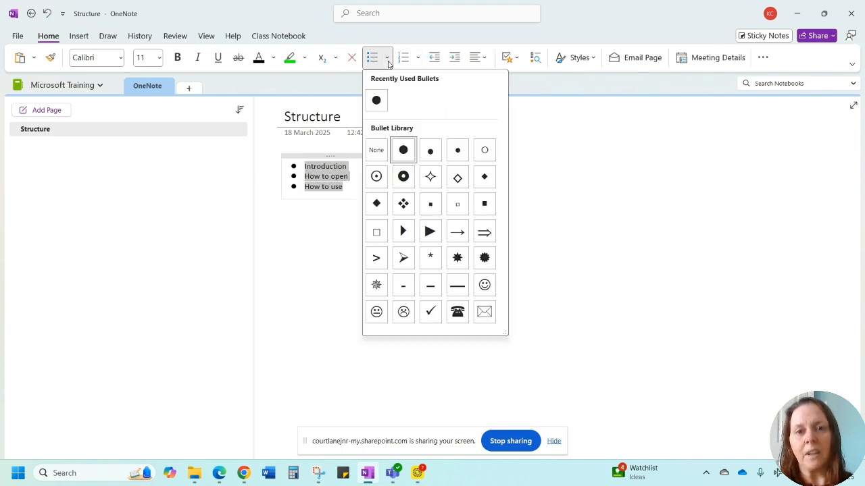
pyautogui.click(377, 149)
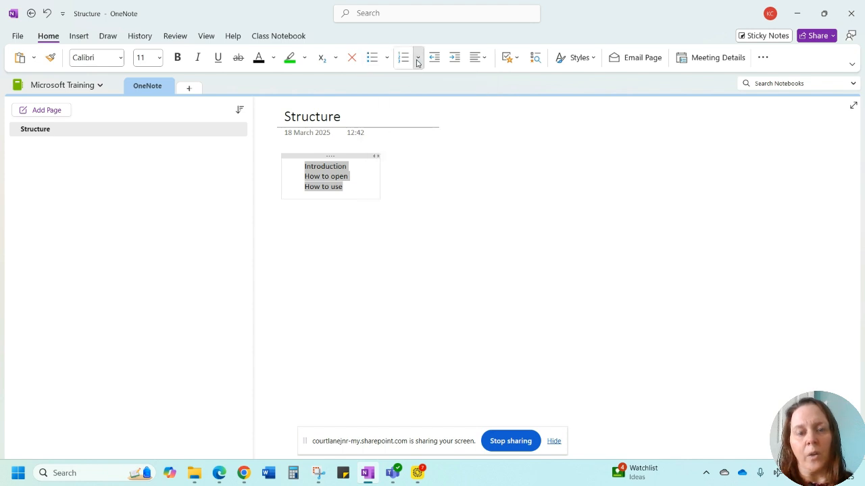
# Step: Try 1. 2. 3. numbering on the three note lines, and set the numbering back to None
pyautogui.click(417, 58)
pyautogui.click(419, 115)
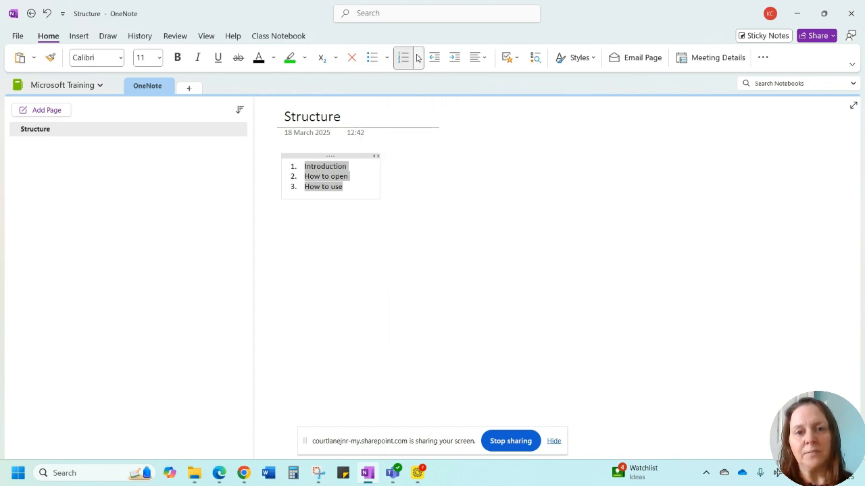
pyautogui.click(418, 58)
pyautogui.click(411, 106)
pyautogui.click(419, 56)
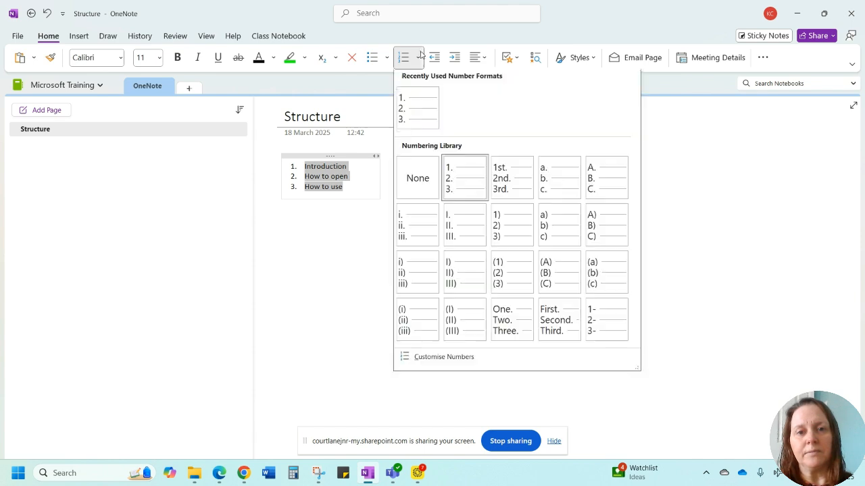
pyautogui.click(419, 178)
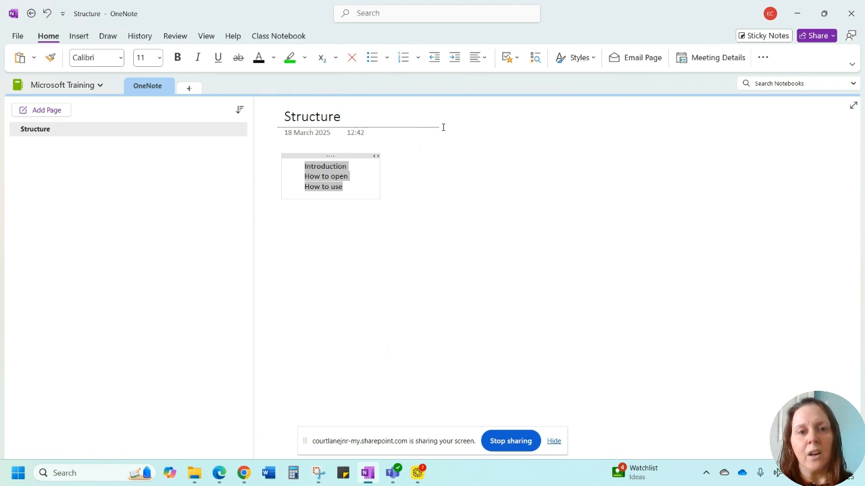
# Step: Tag the three note lines as To Do and tick off "Introduction" and "How to open"
pyautogui.click(517, 60)
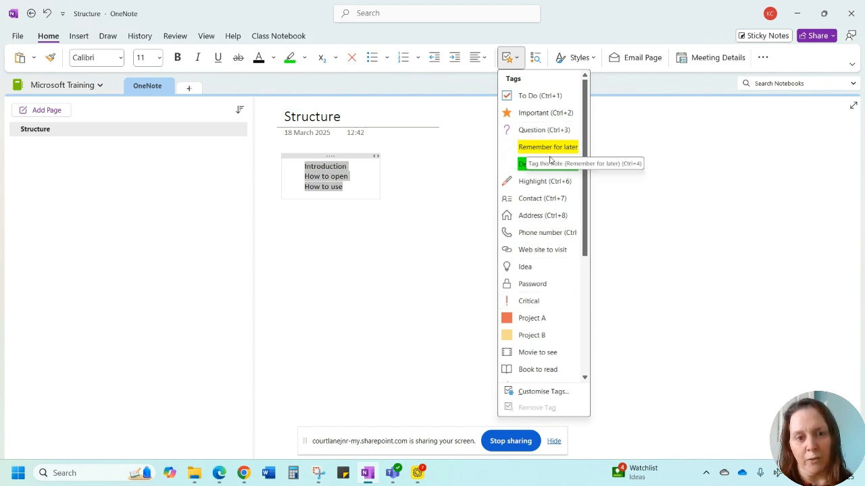
pyautogui.click(537, 97)
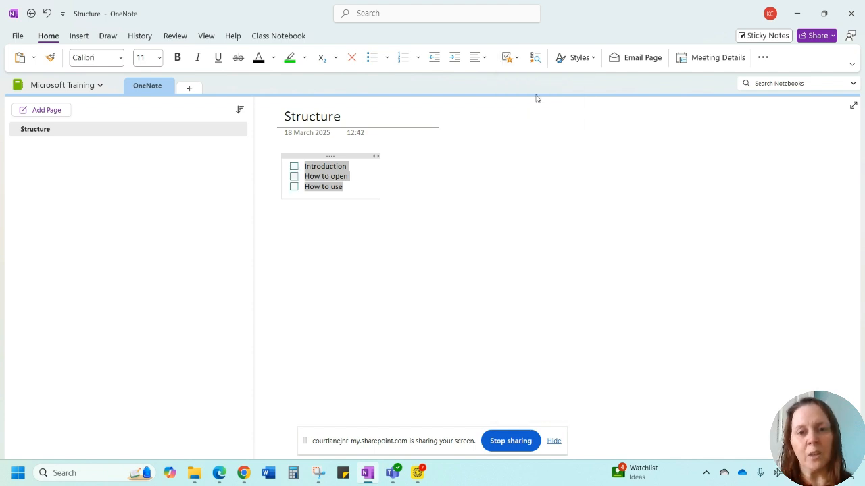
pyautogui.click(368, 175)
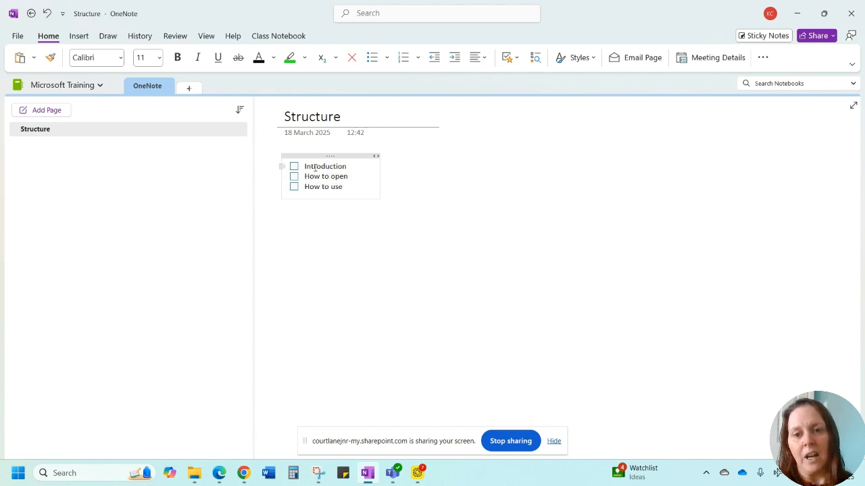
pyautogui.click(293, 166)
pyautogui.click(294, 177)
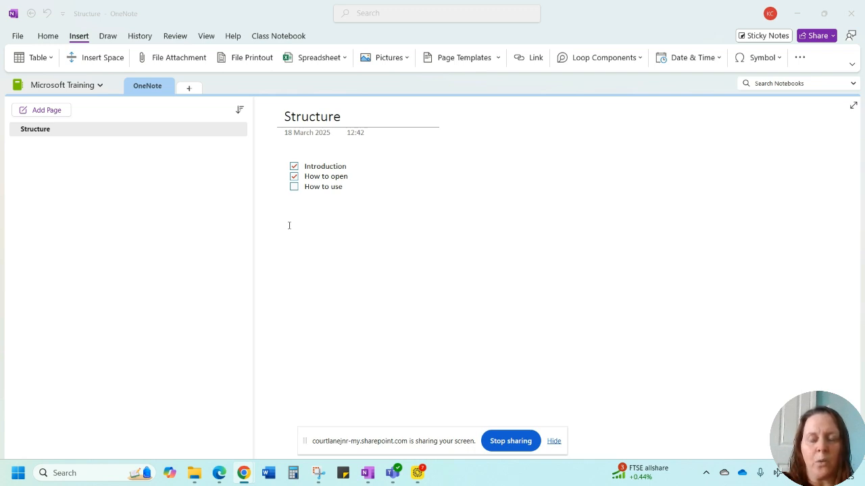
# Step: Switch to the PDF guide in Chrome and capture its "Search by Tag" section, text and picture, with Snipping Tool
pyautogui.scroll(-1, 664, 169)
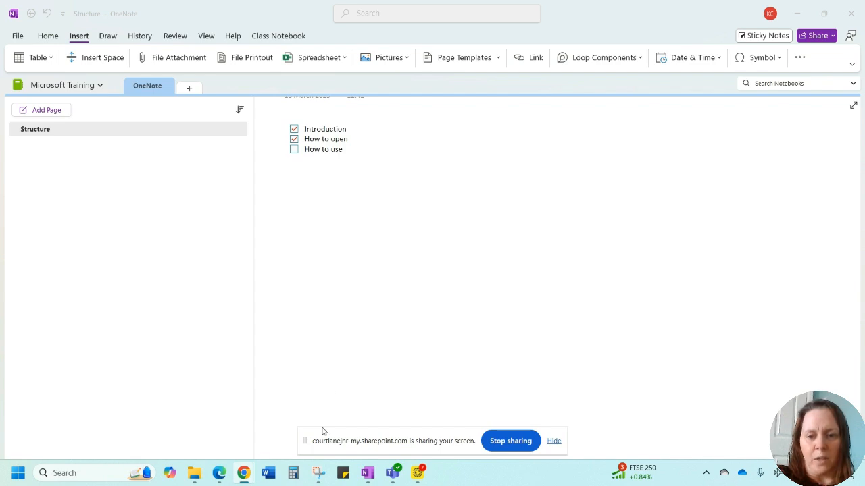
pyautogui.moveTo(245, 472)
pyautogui.moveTo(203, 430)
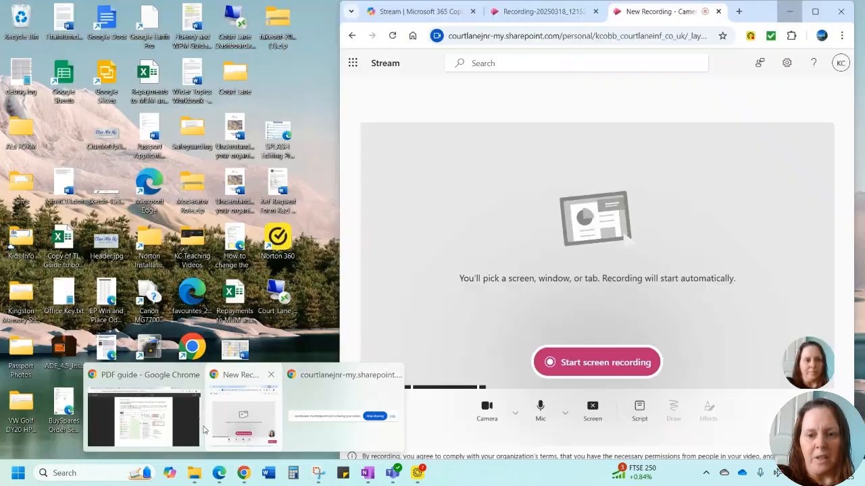
pyautogui.click(173, 423)
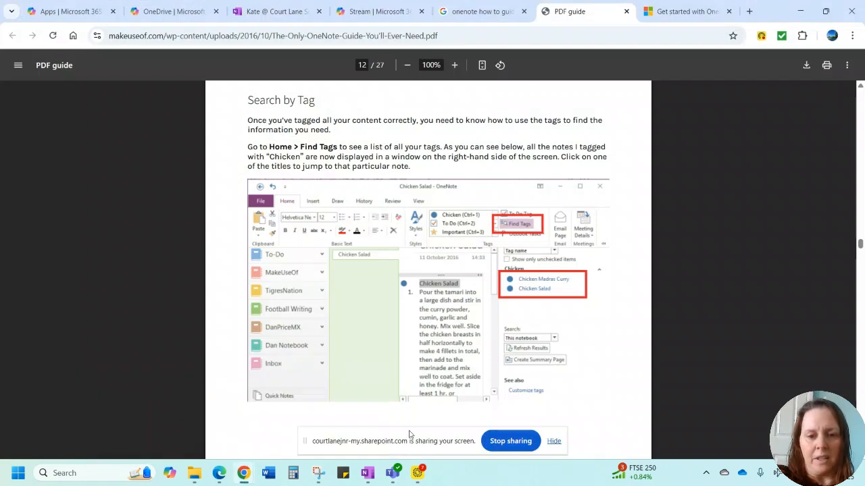
pyautogui.click(319, 477)
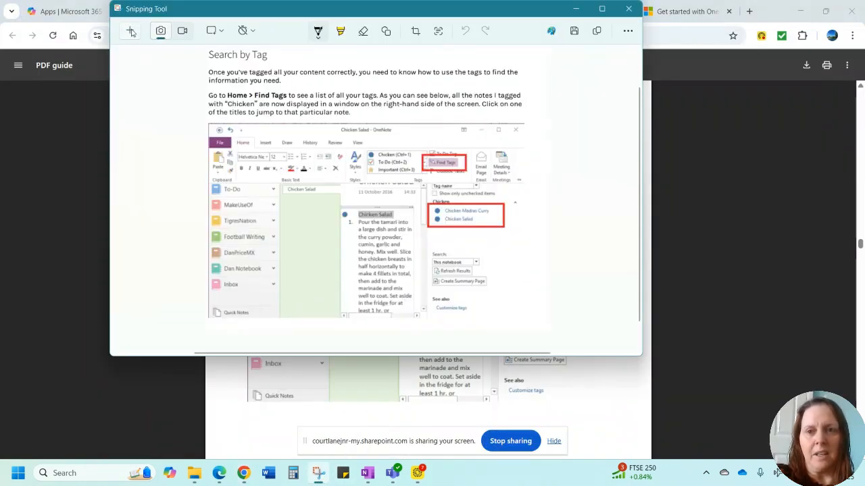
pyautogui.click(131, 32)
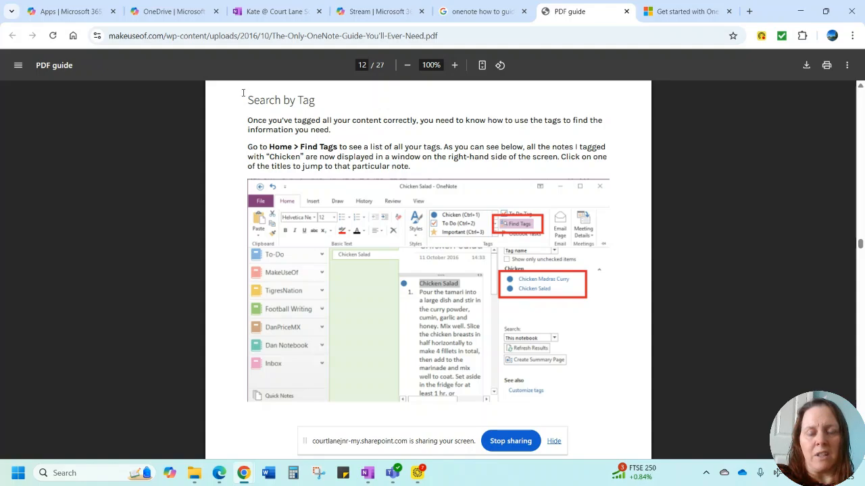
pyautogui.moveTo(241, 91); pyautogui.dragTo(628, 414)
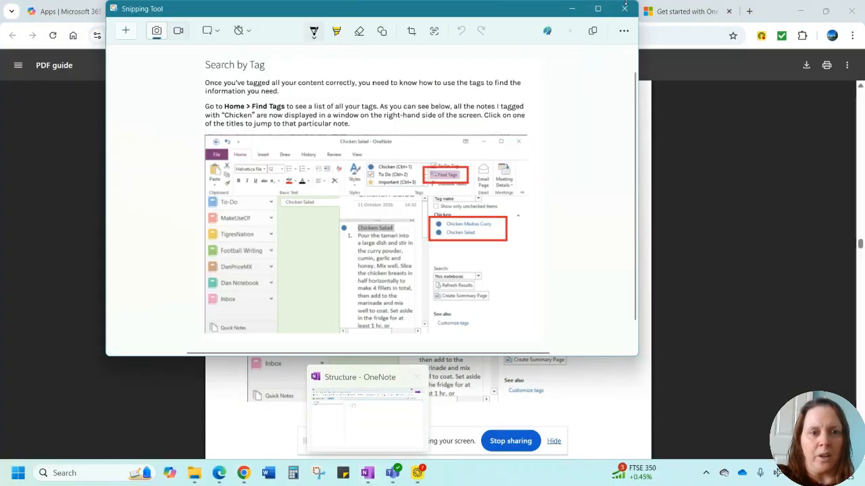
# Step: Return to OneNote, paste the captured image below the checklist on the Structure page and shrink it proportionally
pyautogui.click(368, 473)
pyautogui.click(299, 202)
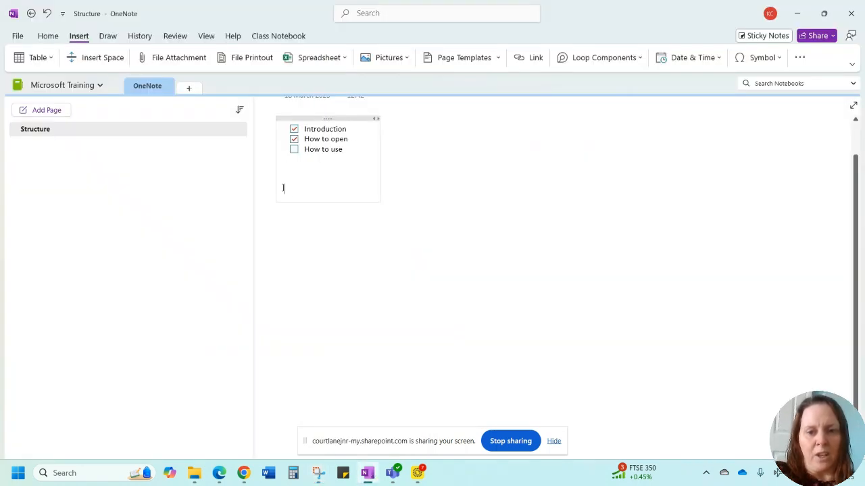
pyautogui.rightClick(283, 188)
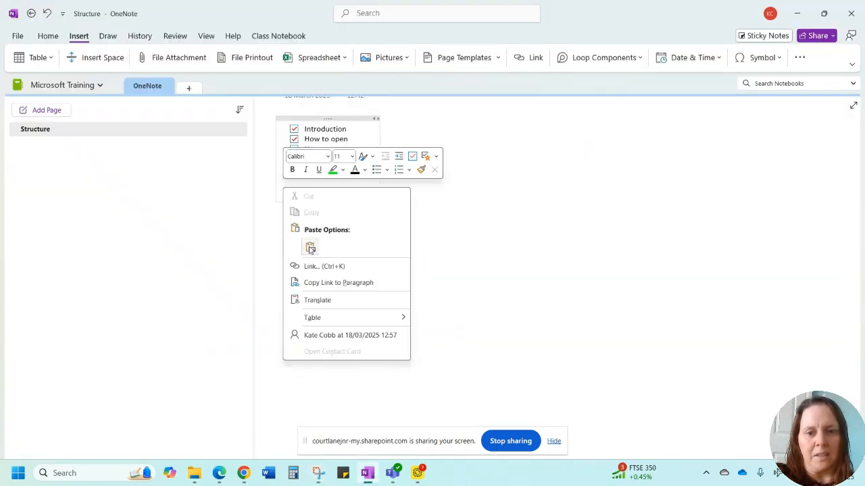
pyautogui.click(310, 248)
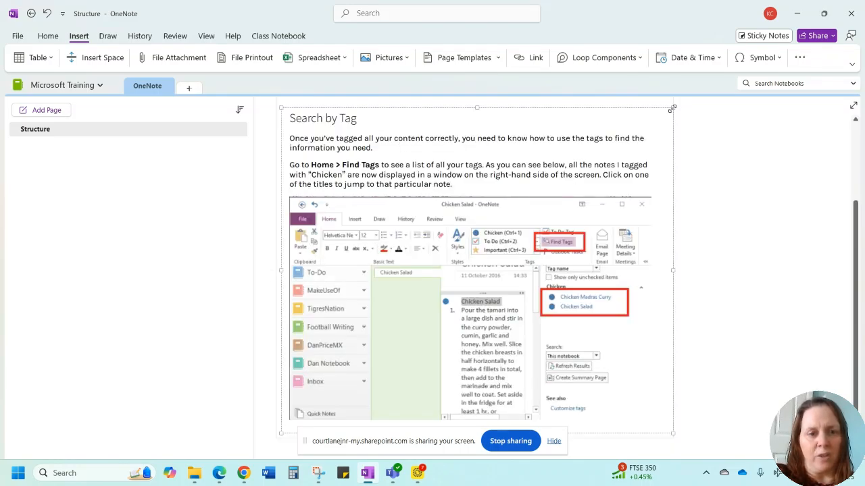
pyautogui.moveTo(672, 108); pyautogui.dragTo(543, 108)
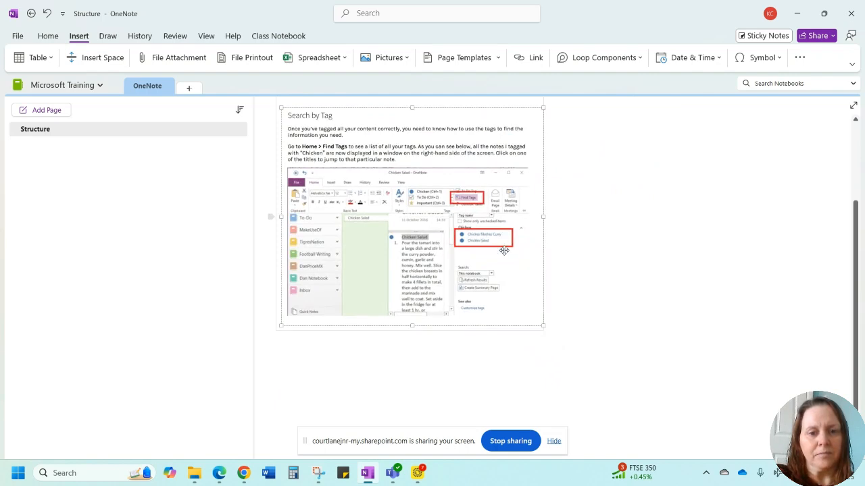
pyautogui.moveTo(544, 327); pyautogui.dragTo(522, 308)
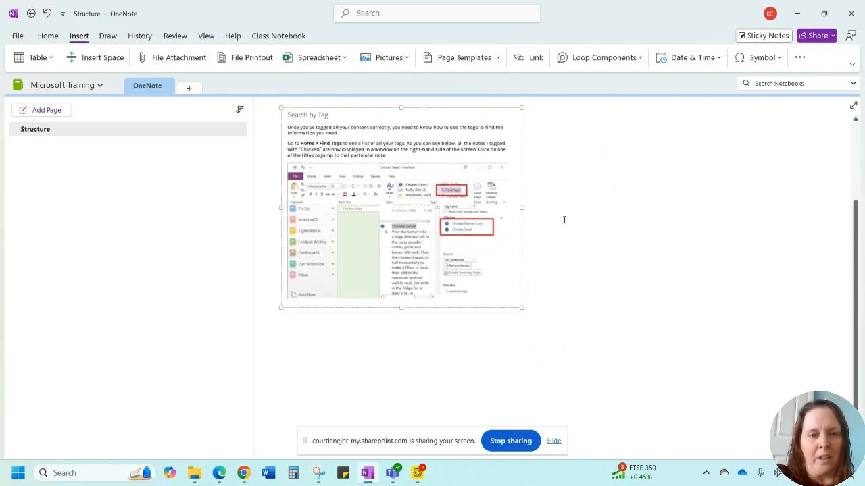
pyautogui.click(564, 220)
# Step: Add How to Guide.pdf from the How to Guides folder below the pasted image as an attached file
pyautogui.click(333, 345)
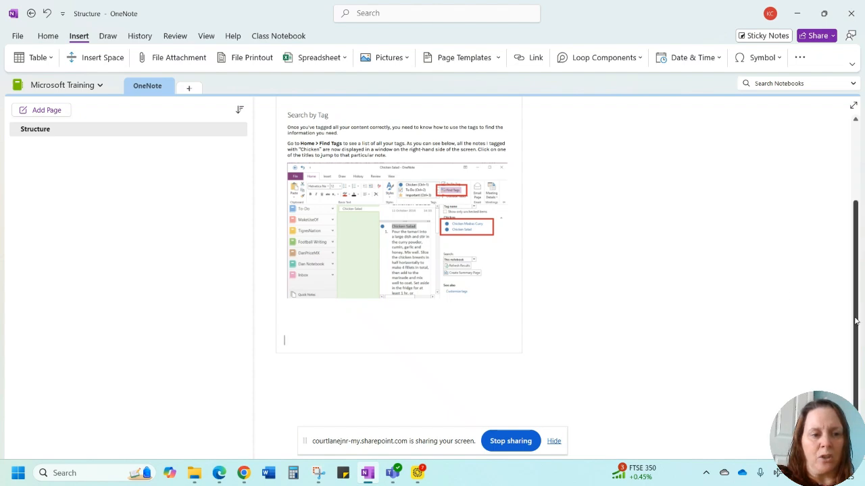
pyautogui.moveTo(853, 323); pyautogui.dragTo(854, 284)
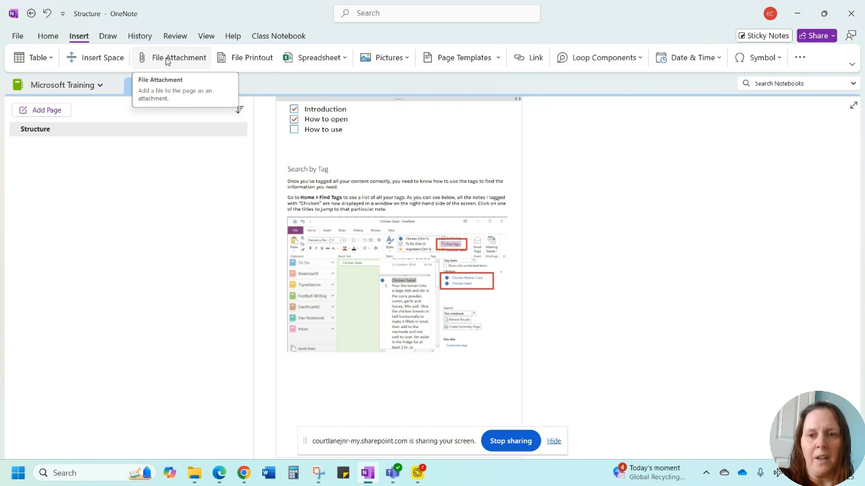
pyautogui.click(194, 476)
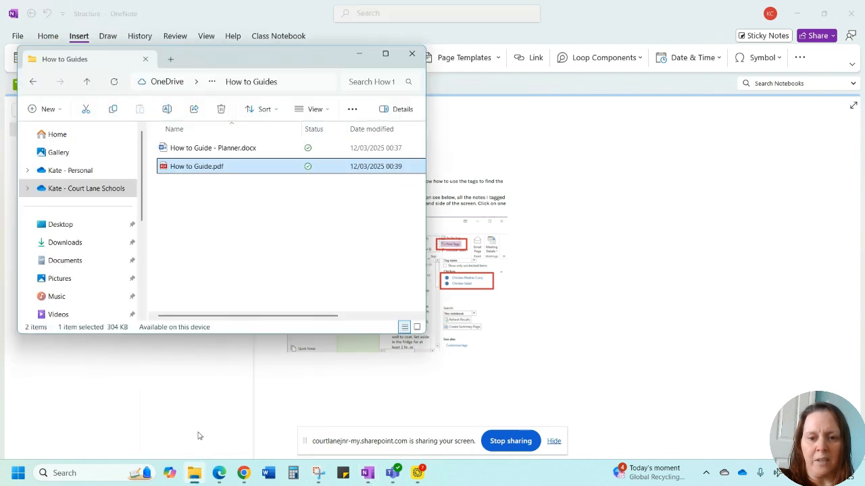
pyautogui.moveTo(184, 170); pyautogui.dragTo(289, 408)
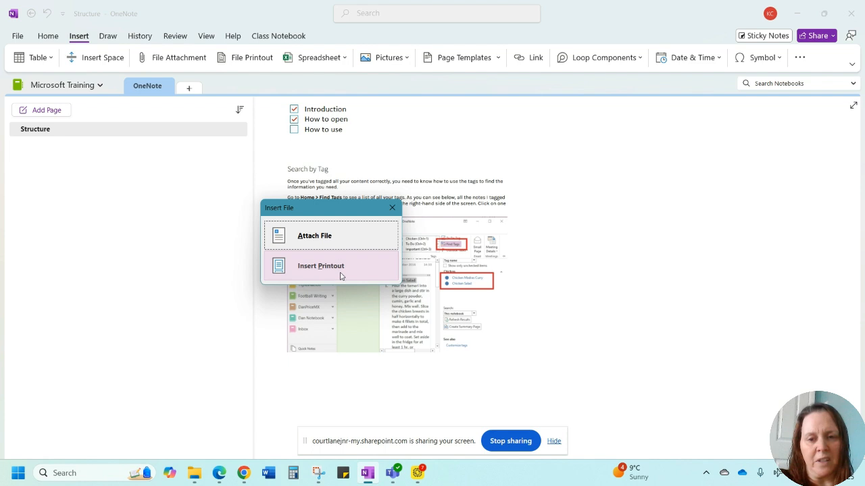
pyautogui.click(322, 239)
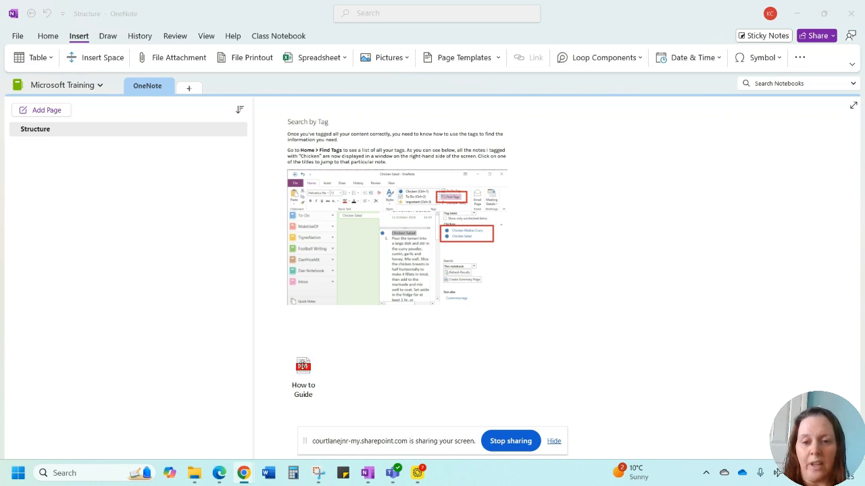
# Step: Open the attached How to Guide PDF to view its contents, and return to the OneNote page
pyautogui.doubleClick(303, 365)
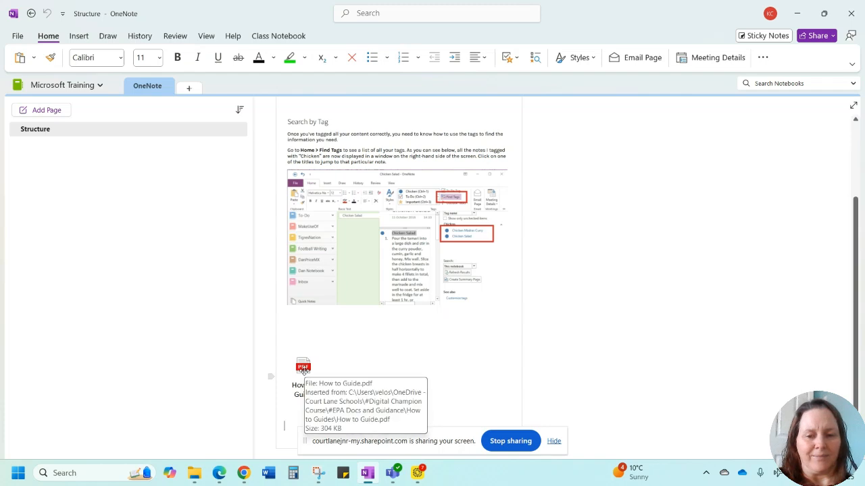
pyautogui.click(303, 370)
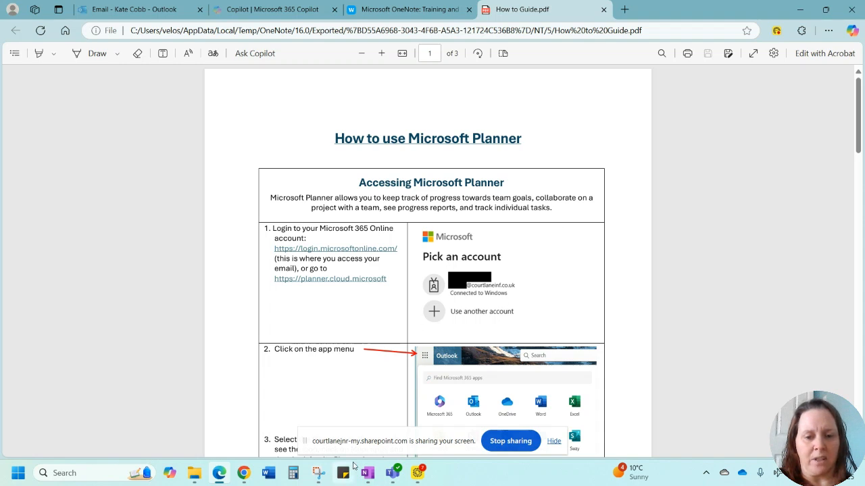
pyautogui.click(365, 404)
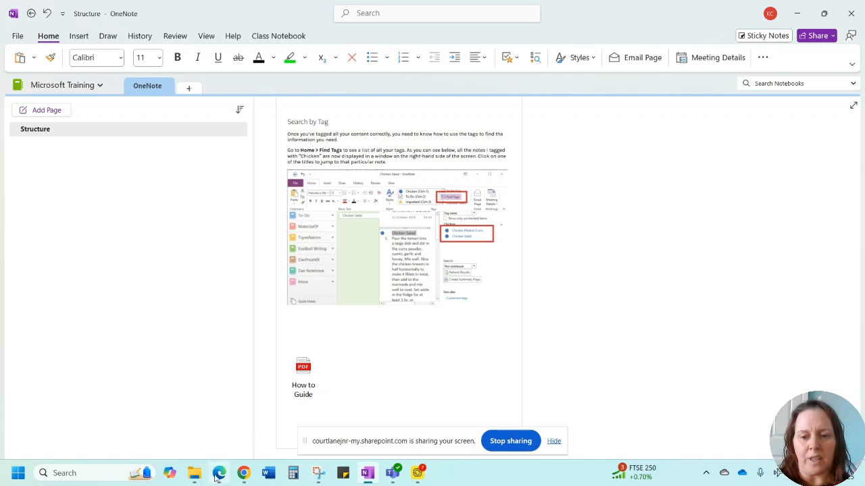
# Step: Add How to Guide.docx from the How to Guides folder below the PDF attachment as a printout
pyautogui.click(194, 474)
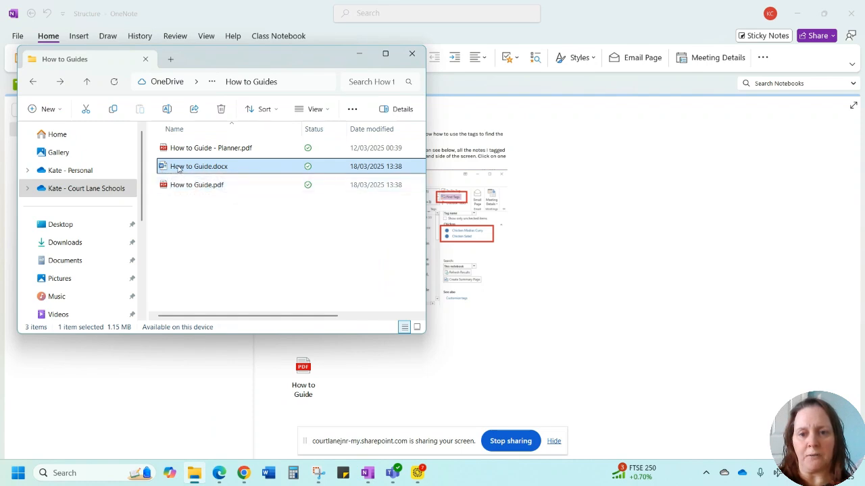
pyautogui.moveTo(177, 168); pyautogui.dragTo(296, 417)
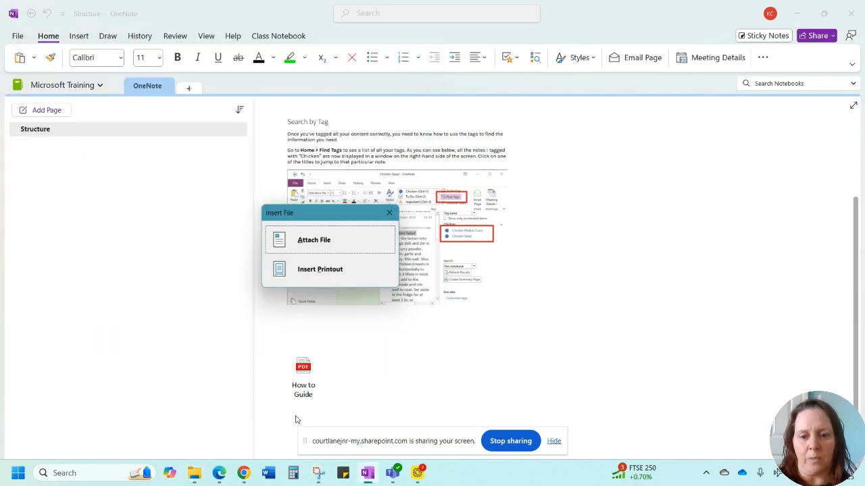
pyautogui.click(310, 271)
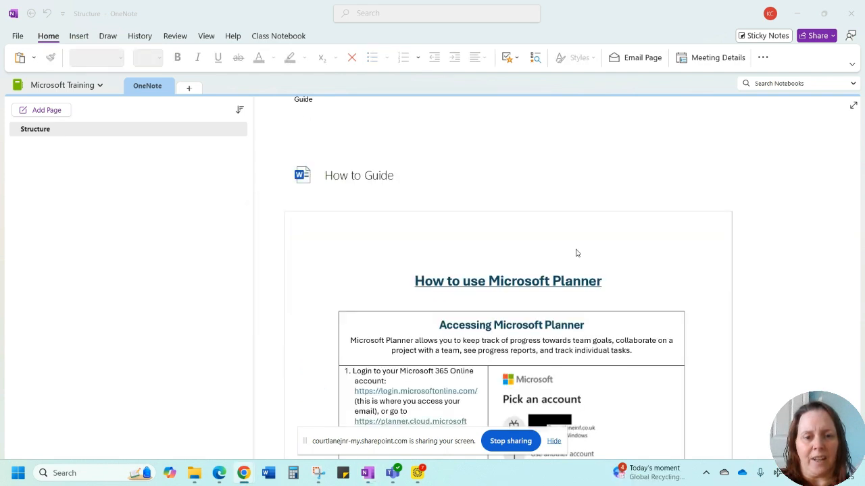
pyautogui.click(686, 242)
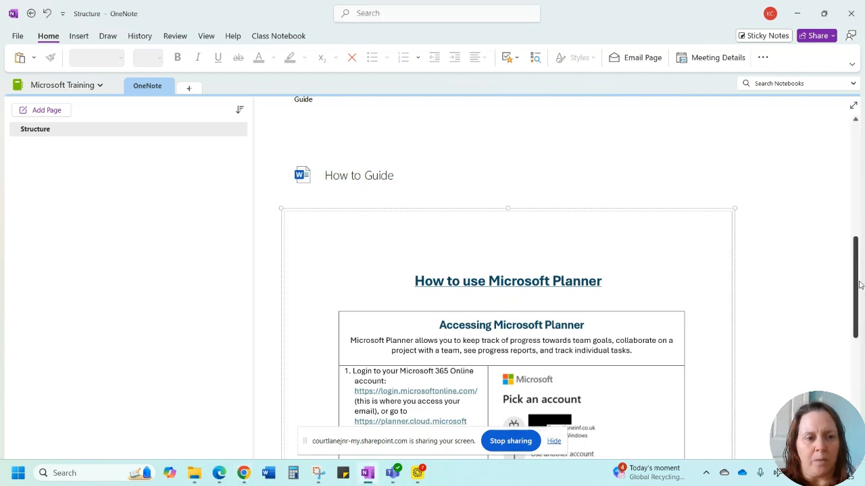
# Step: Shrink the first page of the How to Guide printout proportionally and shift it to the right beneath the Word file icon
pyautogui.moveTo(859, 284); pyautogui.dragTo(863, 399)
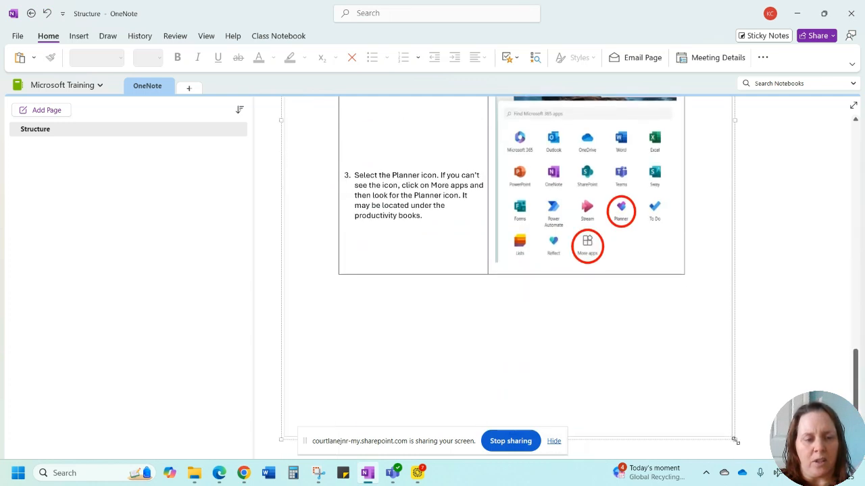
pyautogui.moveTo(735, 440); pyautogui.dragTo(571, 162)
pyautogui.moveTo(854, 370); pyautogui.dragTo(846, 282)
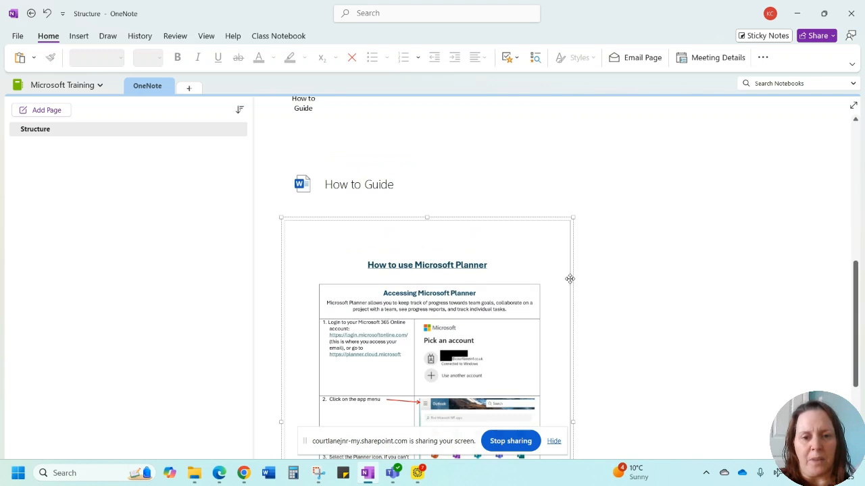
pyautogui.moveTo(410, 284); pyautogui.dragTo(454, 275)
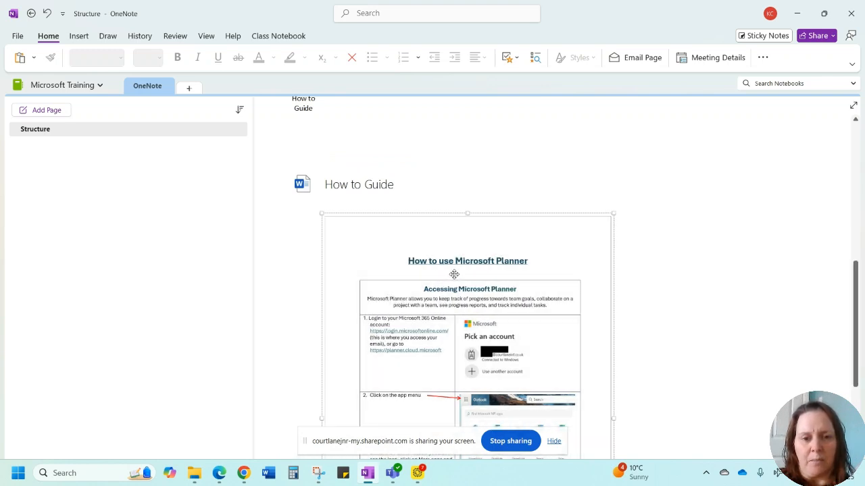
pyautogui.moveTo(319, 210); pyautogui.dragTo(349, 215)
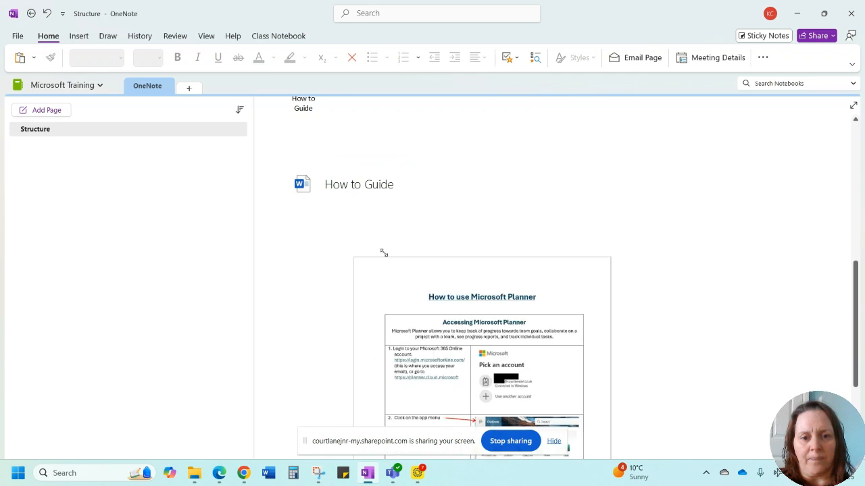
pyautogui.click(299, 284)
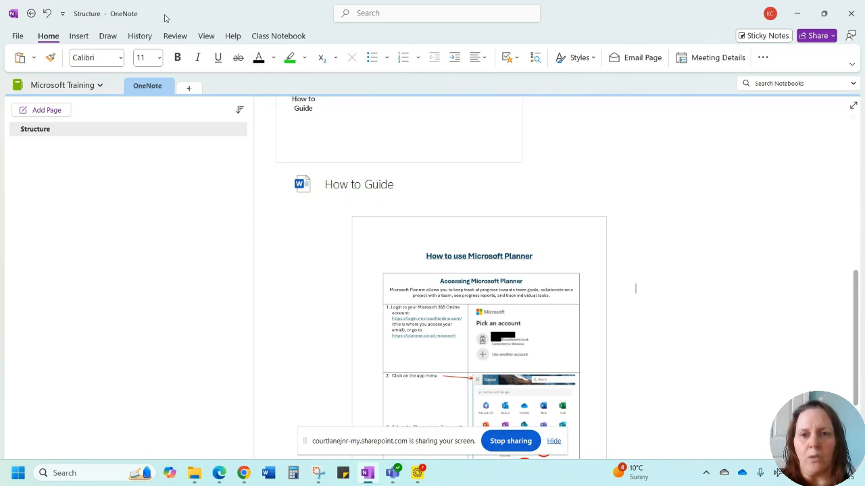
# Step: Draw a black pen arrow pointing at the Pick an account heading in the printout
pyautogui.click(106, 38)
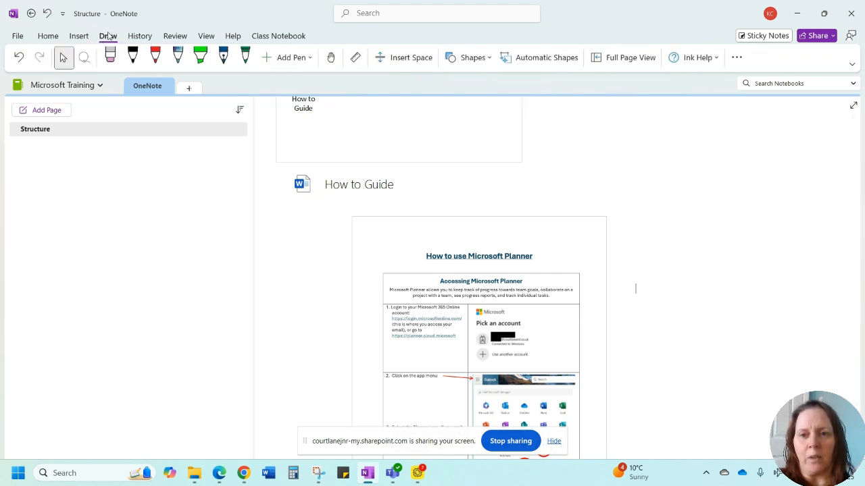
pyautogui.click(132, 56)
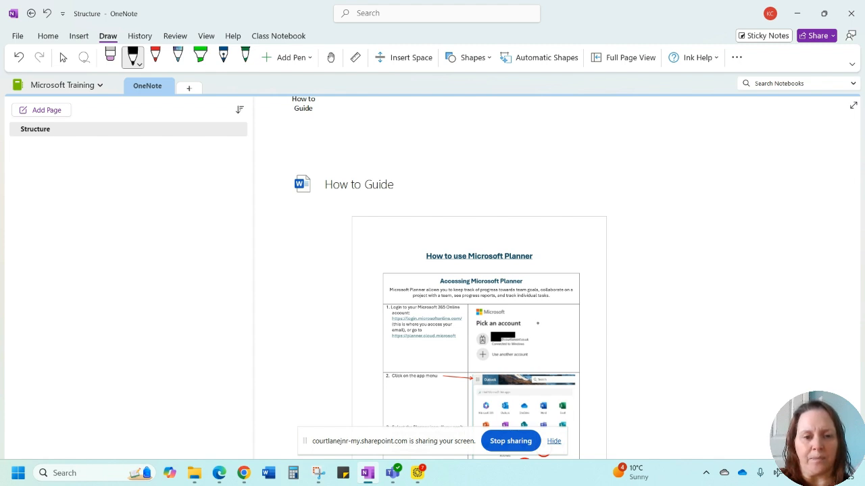
pyautogui.moveTo(551, 318); pyautogui.dragTo(538, 325)
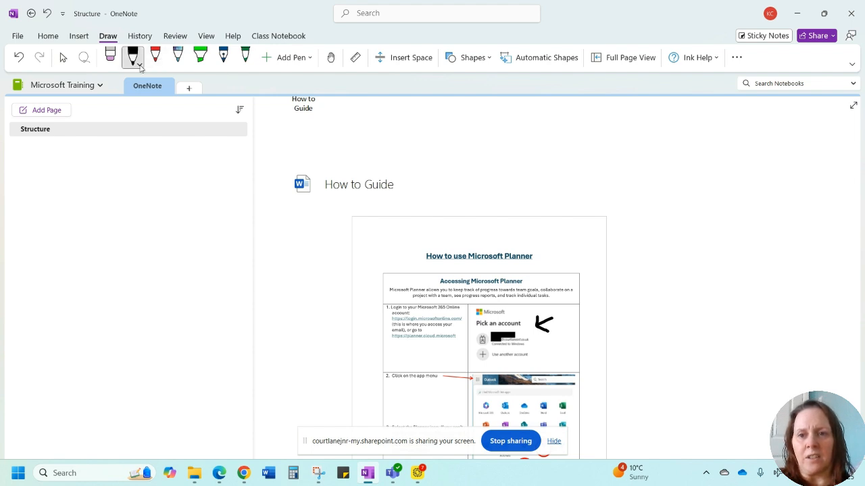
# Step: Try the thickest stroke for the black pen, and set its thickness to the third-thinnest size
pyautogui.click(139, 64)
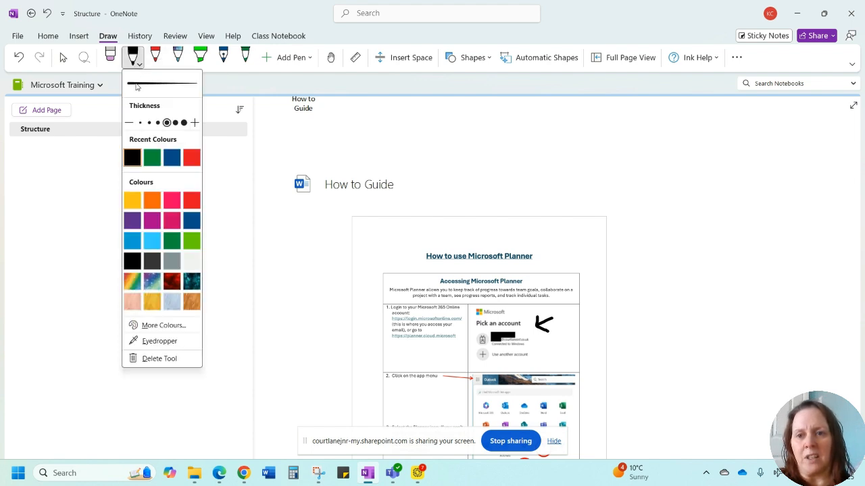
pyautogui.click(185, 124)
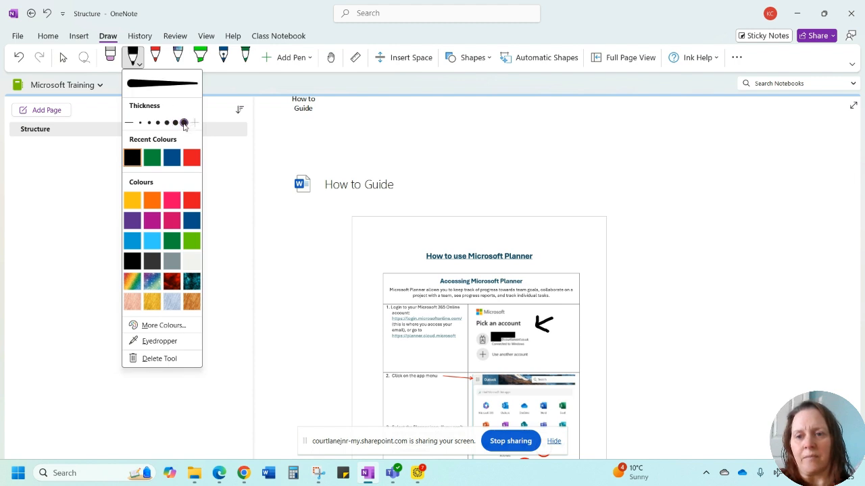
pyautogui.click(157, 123)
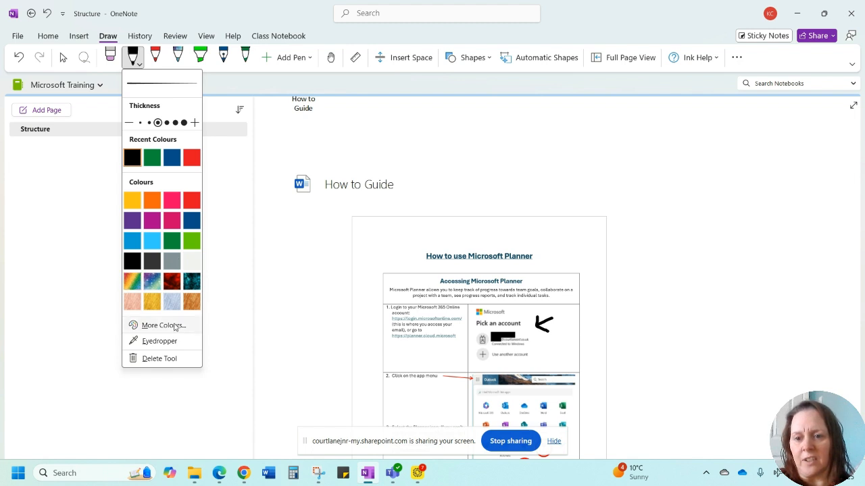
# Step: Highlight the first login link in instruction 1 of the printout with the green highlighter, and return to selecting and typing mode
pyautogui.click(201, 58)
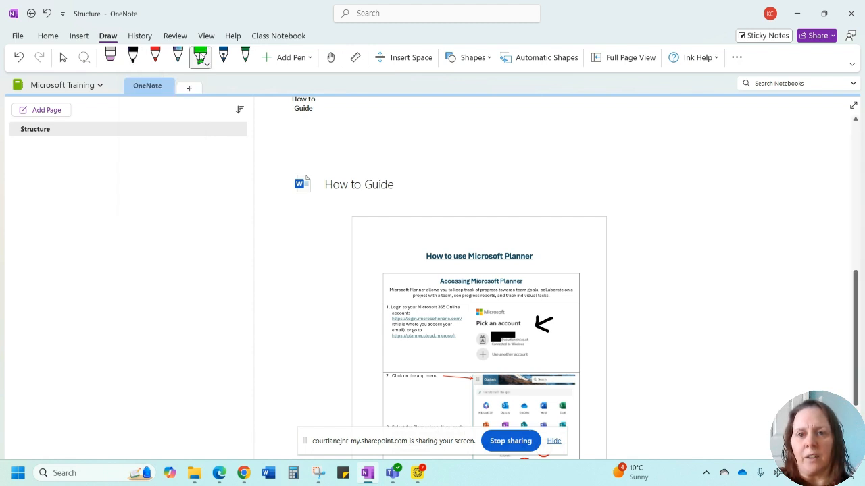
pyautogui.click(392, 317)
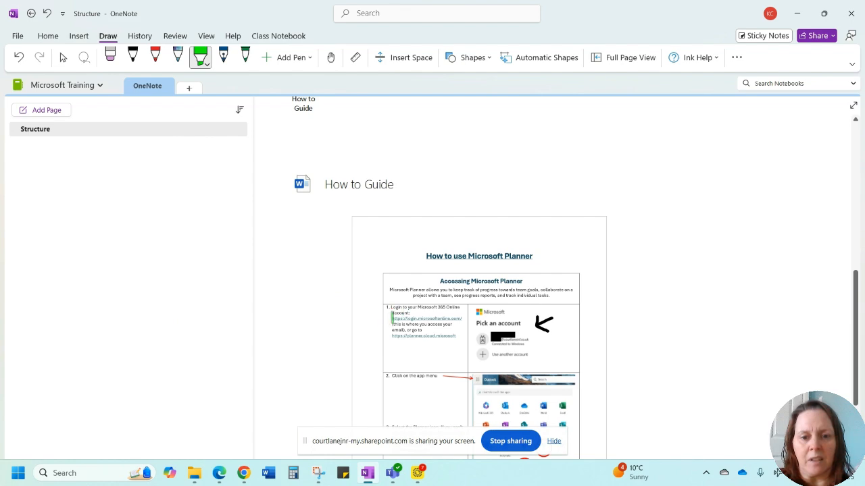
pyautogui.moveTo(392, 316); pyautogui.dragTo(463, 318)
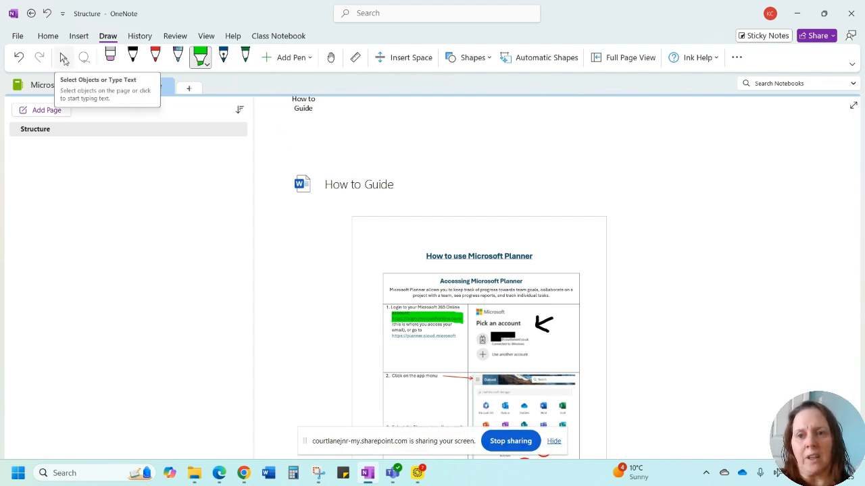
pyautogui.click(64, 59)
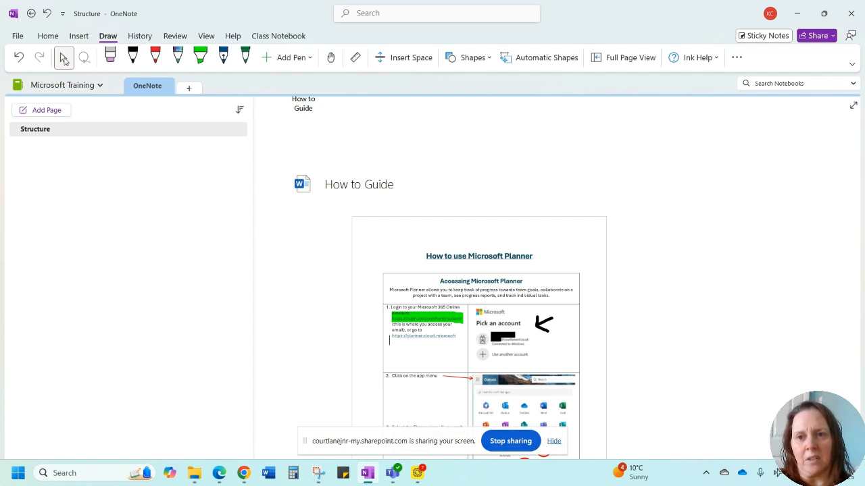
pyautogui.click(47, 36)
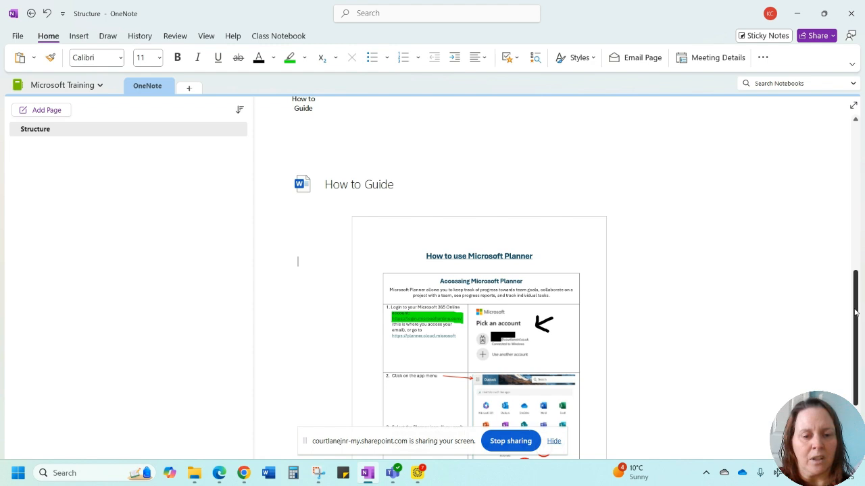
pyautogui.moveTo(854, 312); pyautogui.dragTo(859, 348)
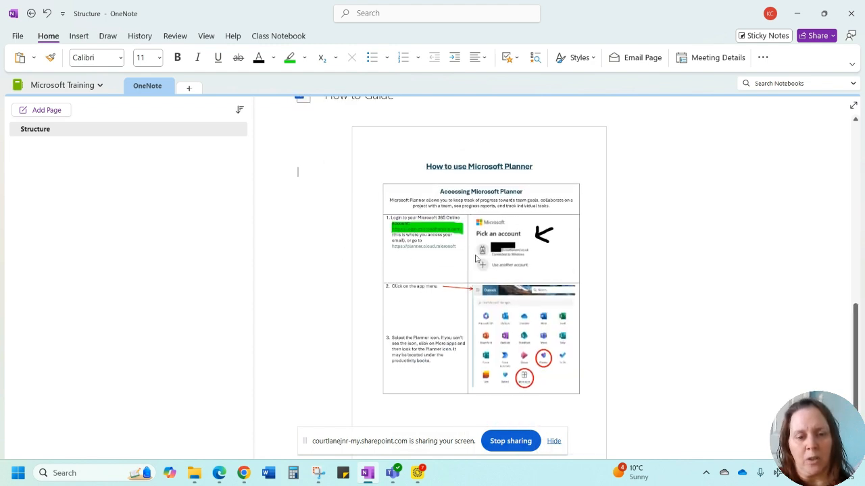